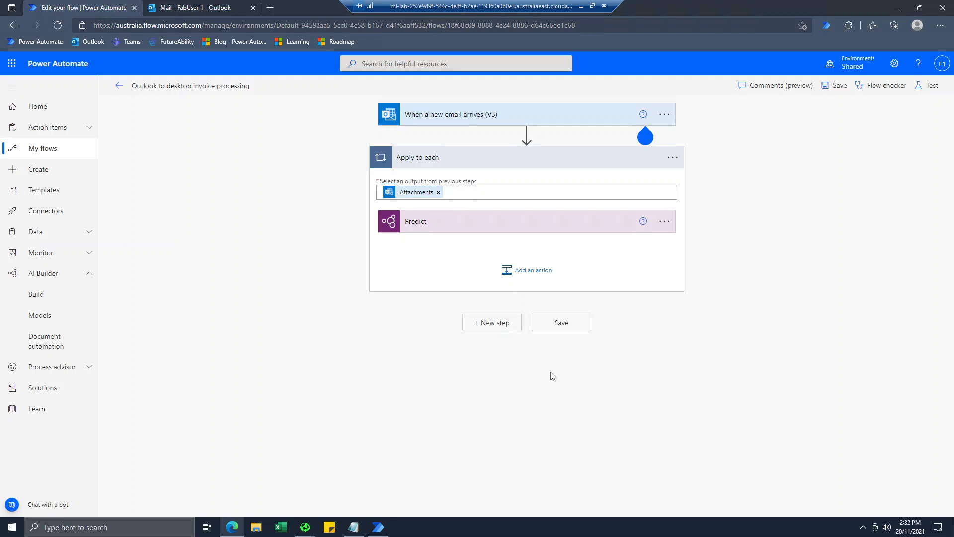
Add the Microsoft Teams 'Post a choice of options as the Flow bot to a user' action inside Apply to each.
click(528, 281)
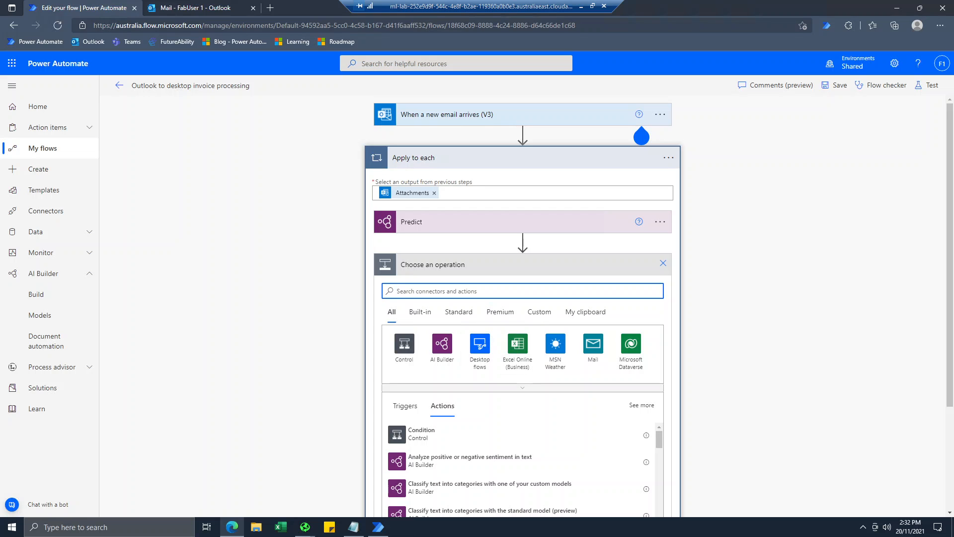
text(teams)
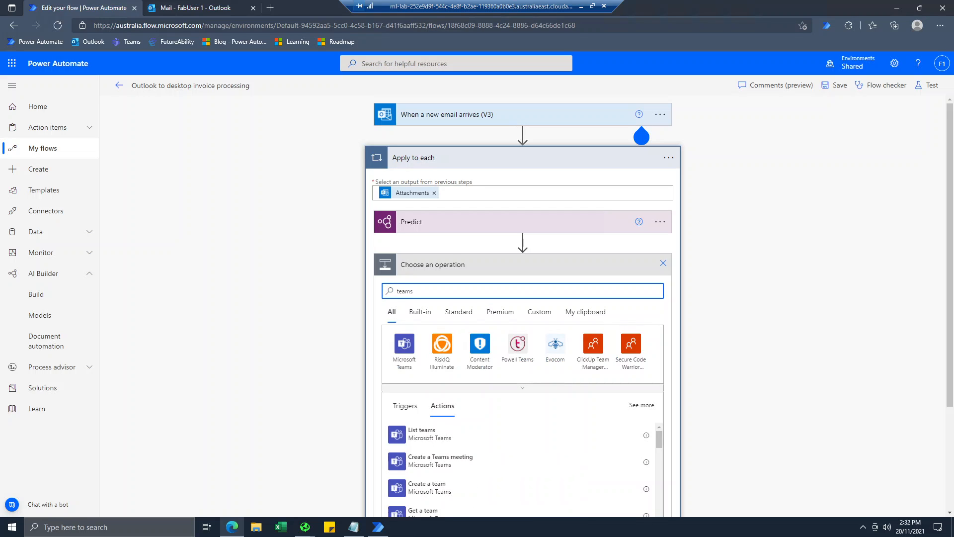
click(404, 361)
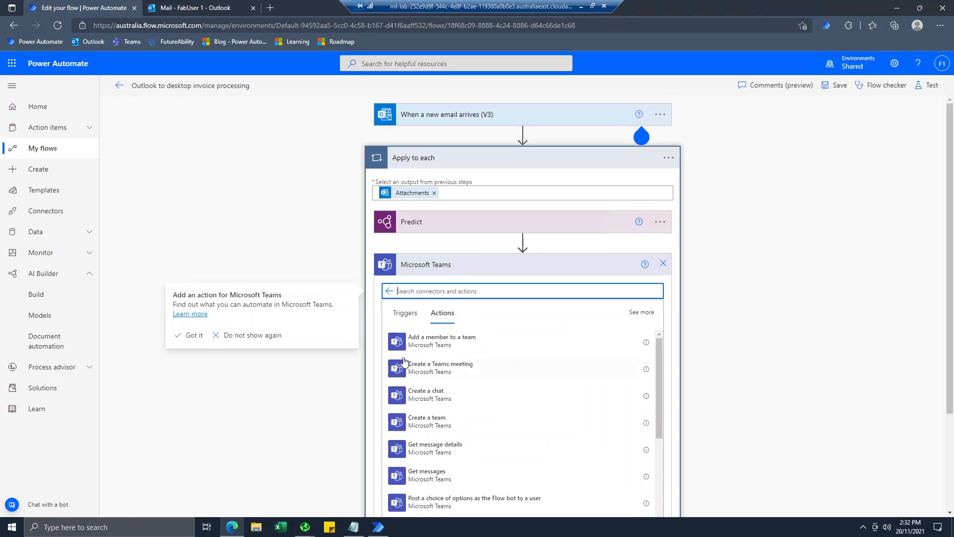
scroll(413, 380, down, 2)
scroll(334, 405, down, 3)
scroll(470, 300, down, 5)
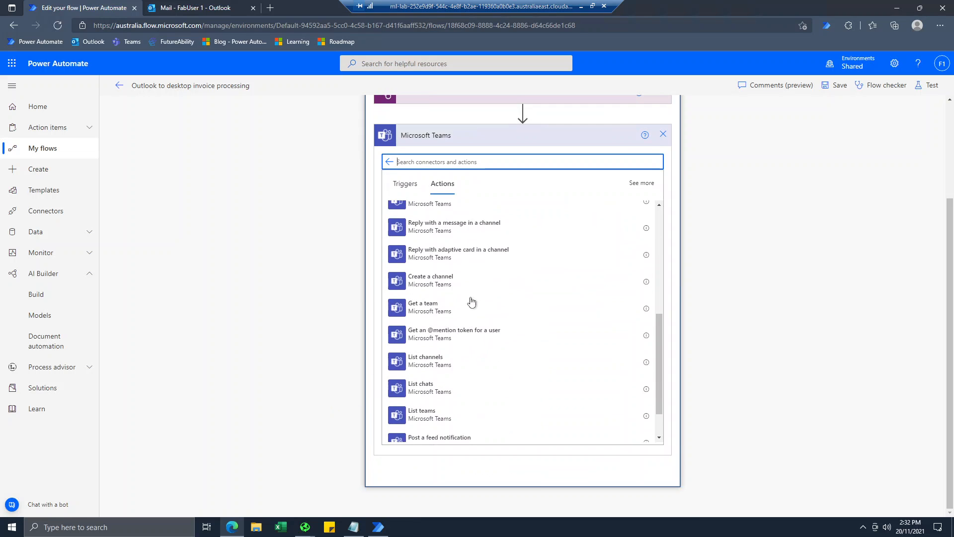
scroll(472, 301, up, 4)
scroll(471, 301, up, 3)
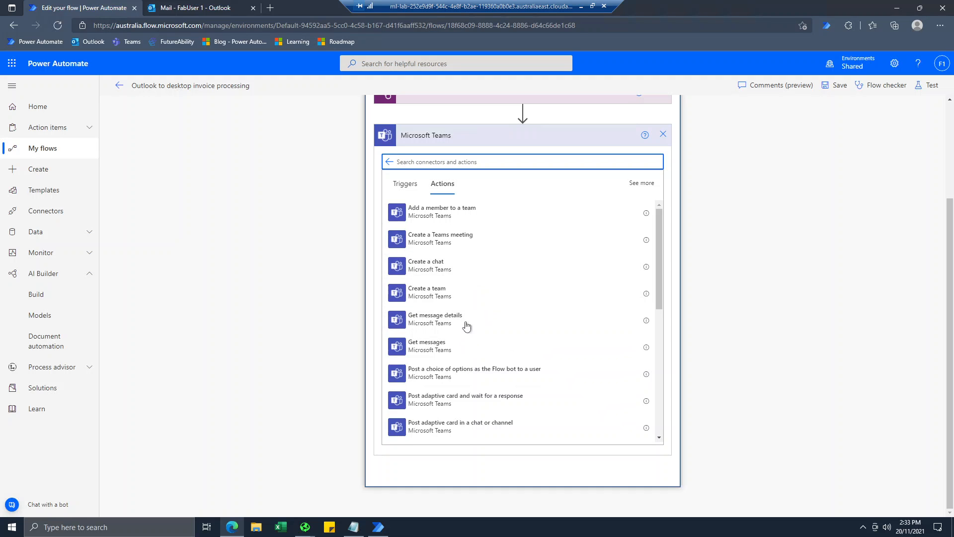
scroll(470, 309, down, 1)
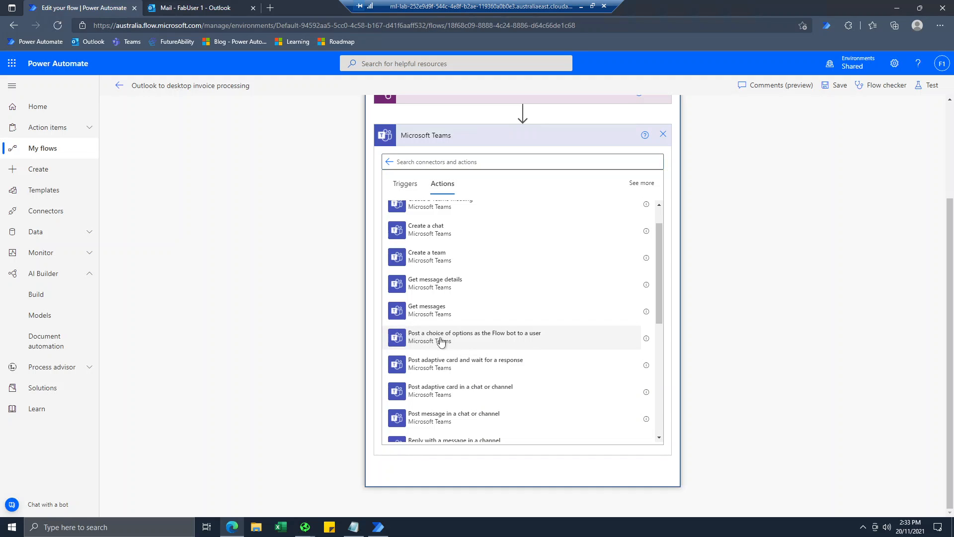
click(441, 342)
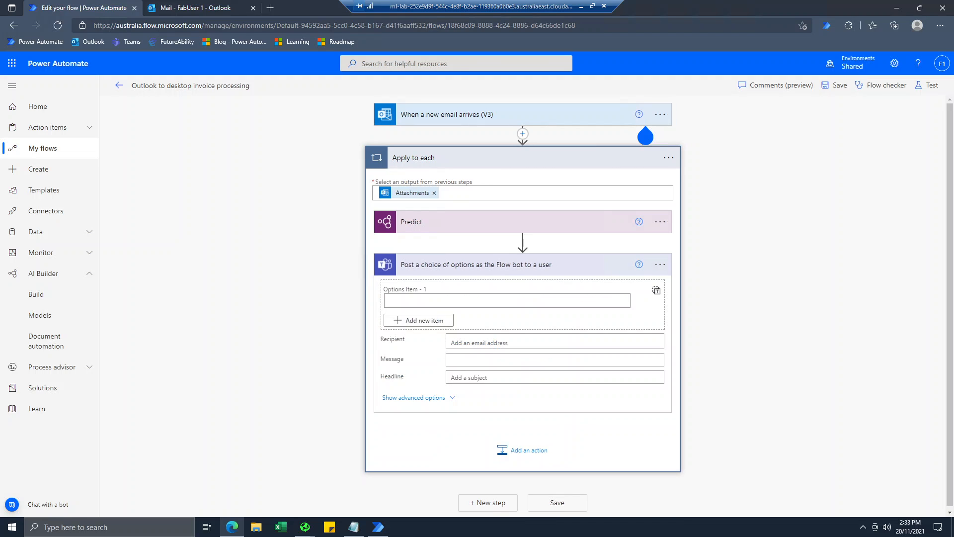
Give the Teams choice action two options: Yes and No.
click(471, 300)
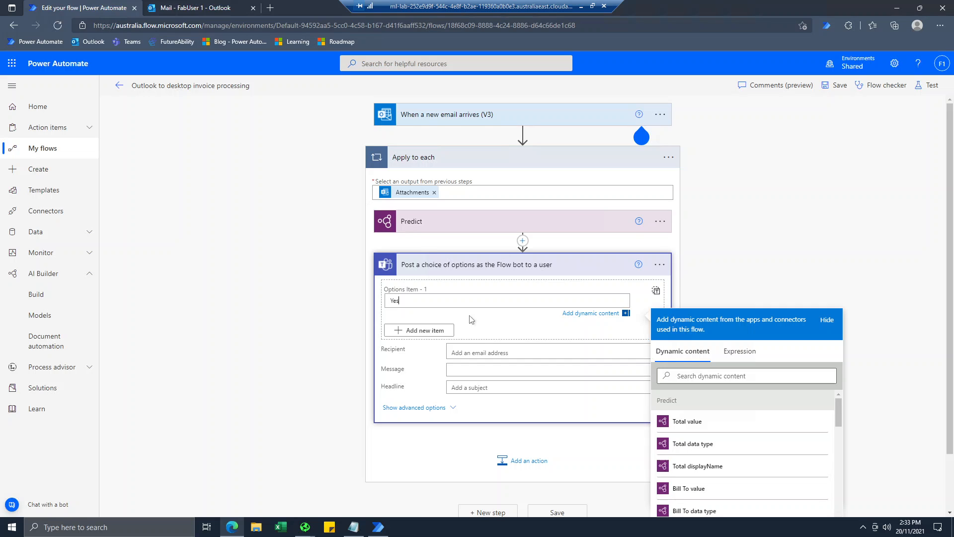
key(Tab)
click(428, 330)
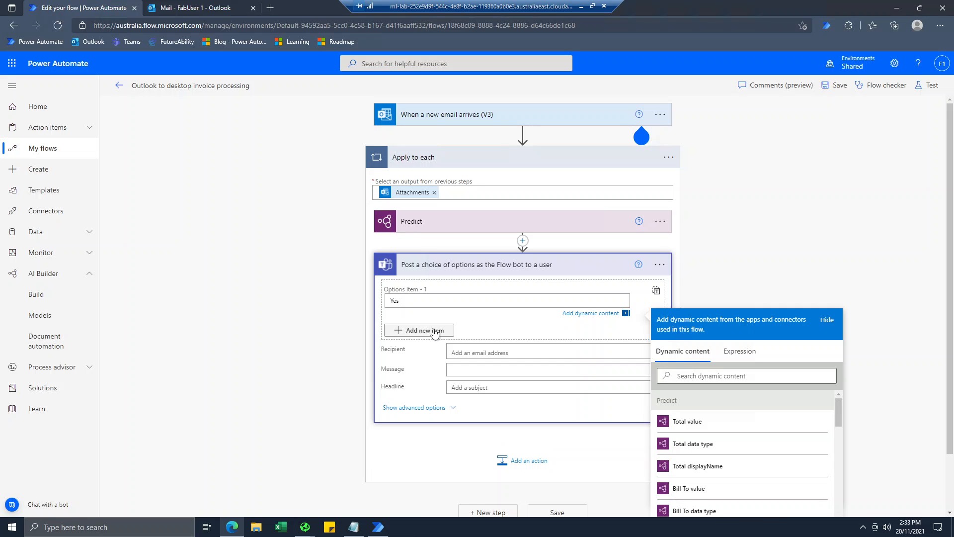
click(449, 331)
text(No)
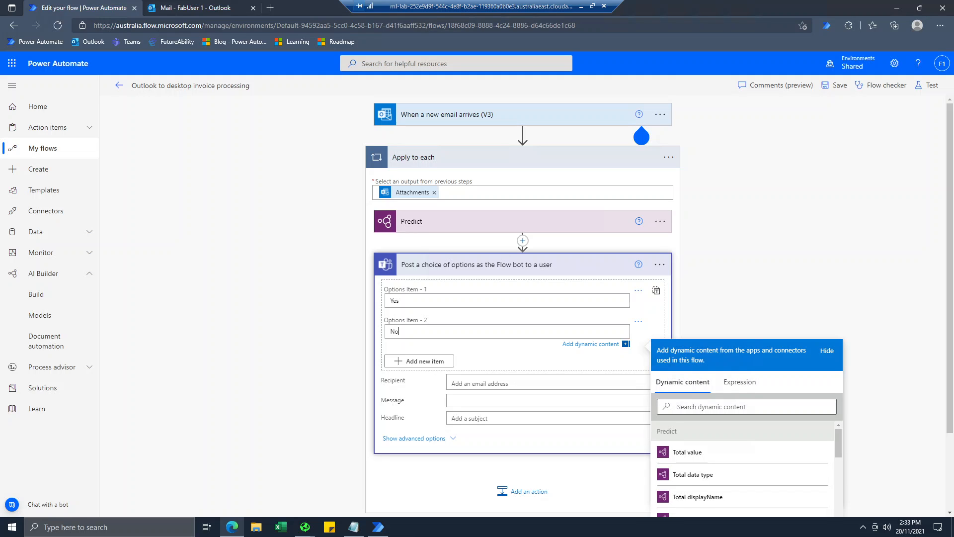
Address the post to the test user and begin the message with 'Invoice from'.
scroll(522, 299, down, 2)
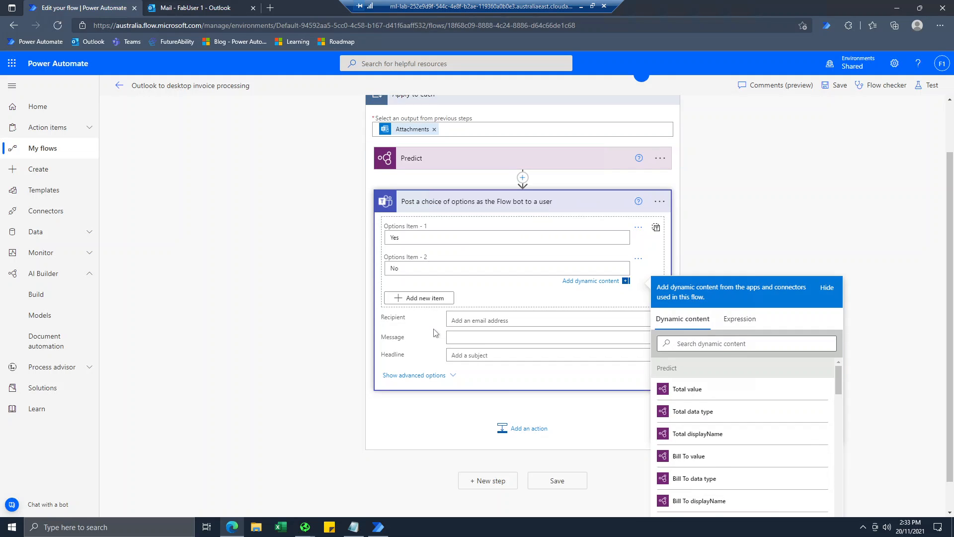
click(465, 287)
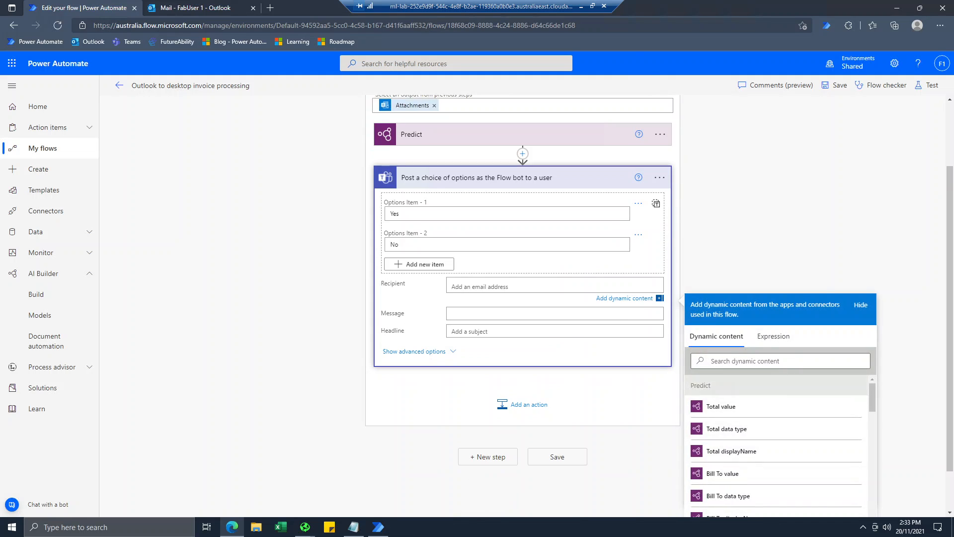
text(fabu)
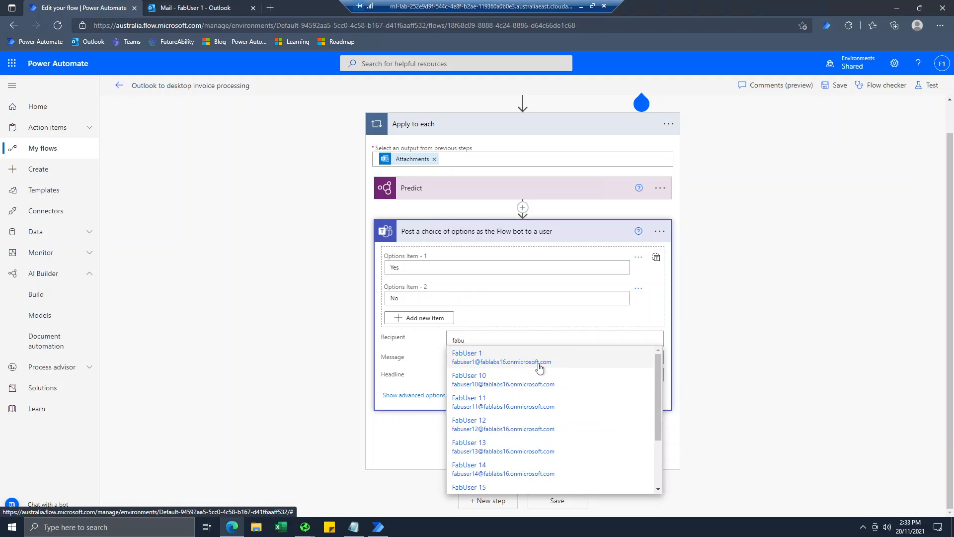
click(539, 368)
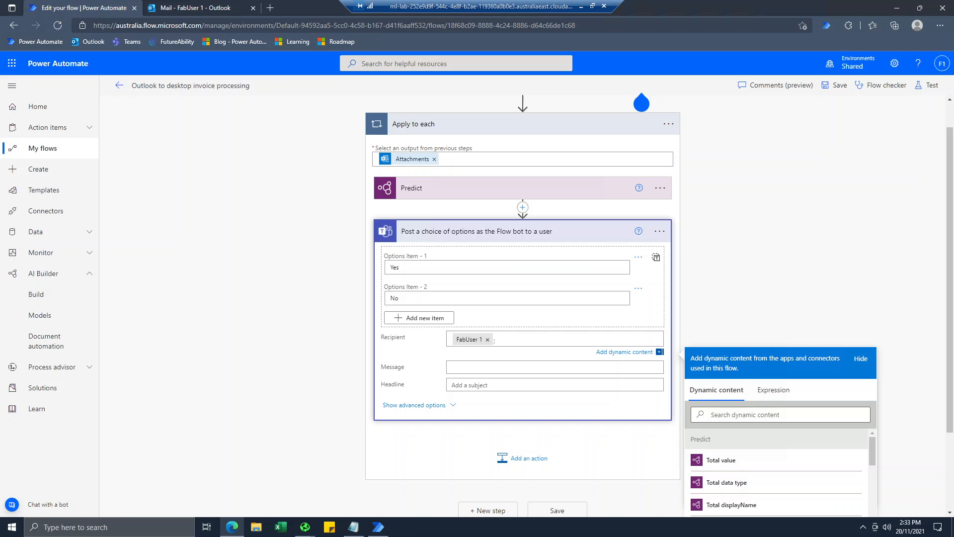
click(492, 368)
scroll(492, 378, down, 3)
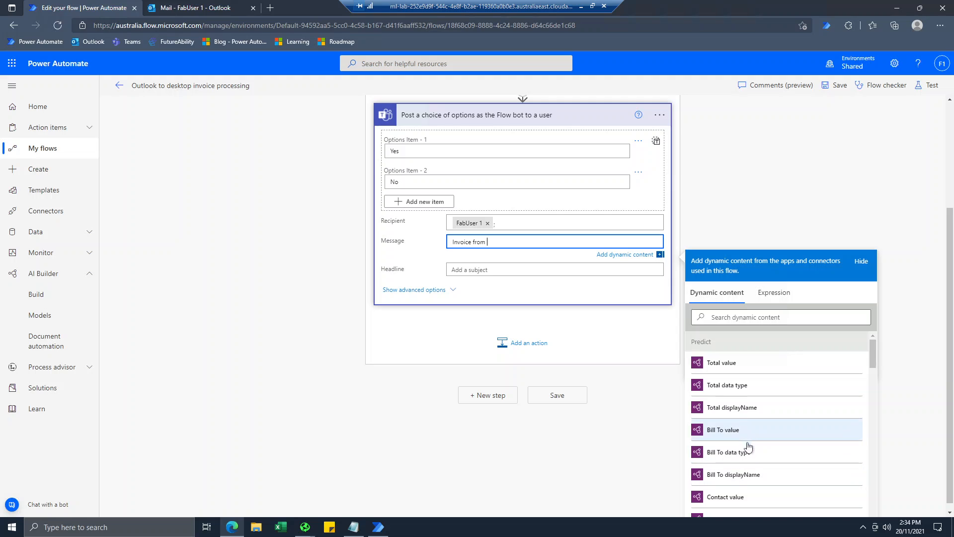
Add the Contact and Bill To values to the message, followed by 'has been recieved, dated'.
scroll(735, 477, down, 1)
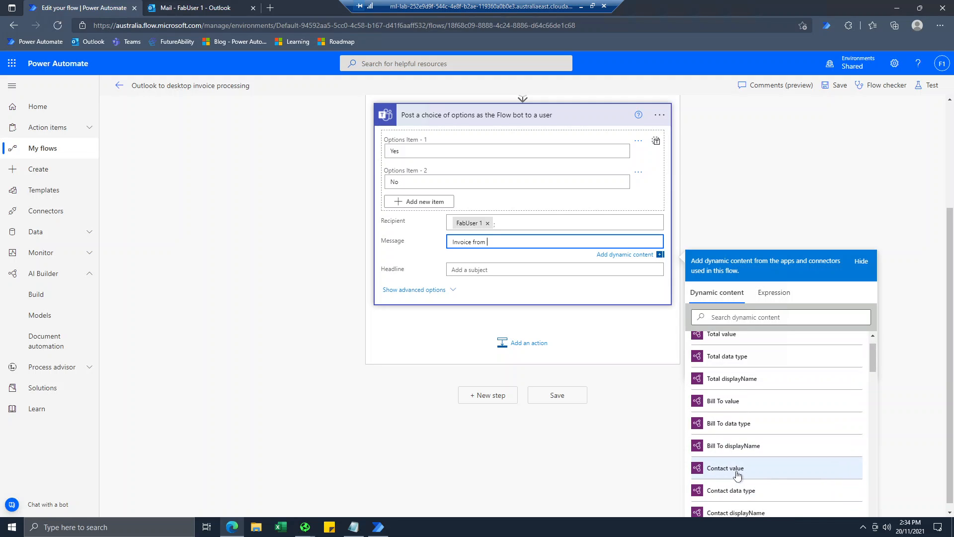
click(738, 472)
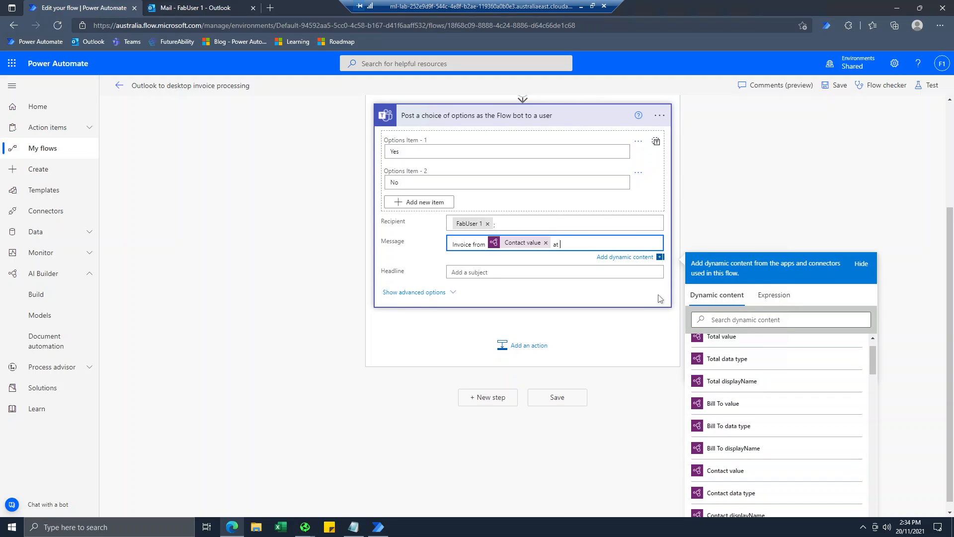
scroll(745, 406, up, 1)
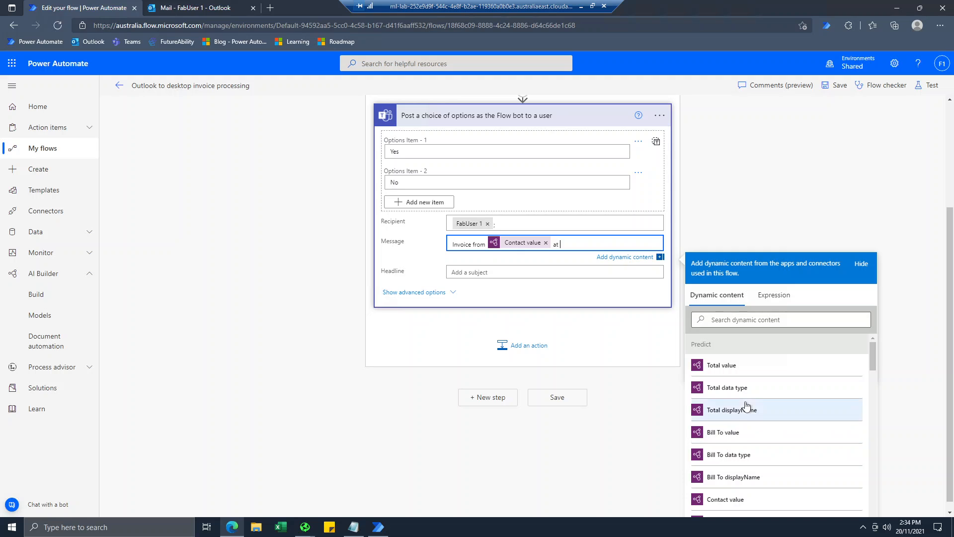
scroll(744, 418, down, 2)
scroll(744, 450, down, 2)
scroll(746, 452, up, 2)
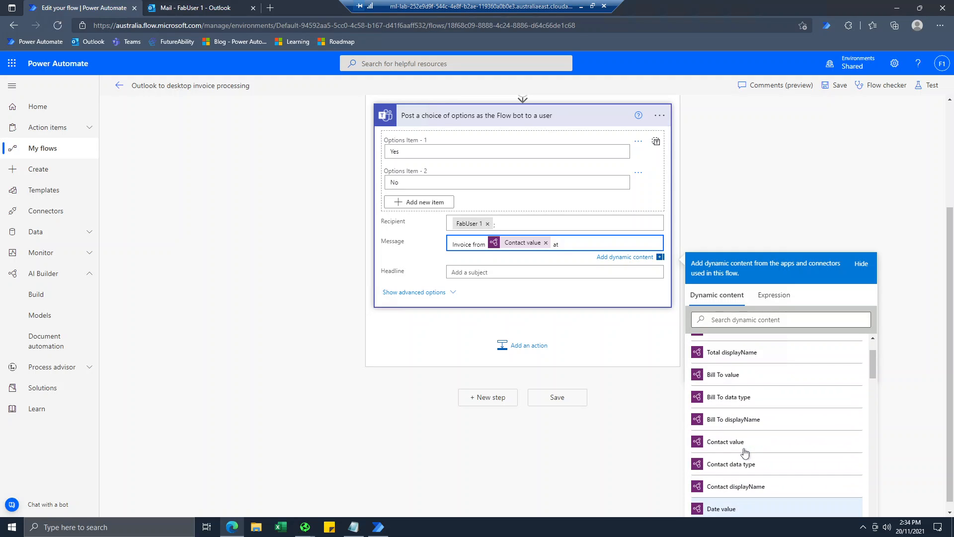
click(727, 377)
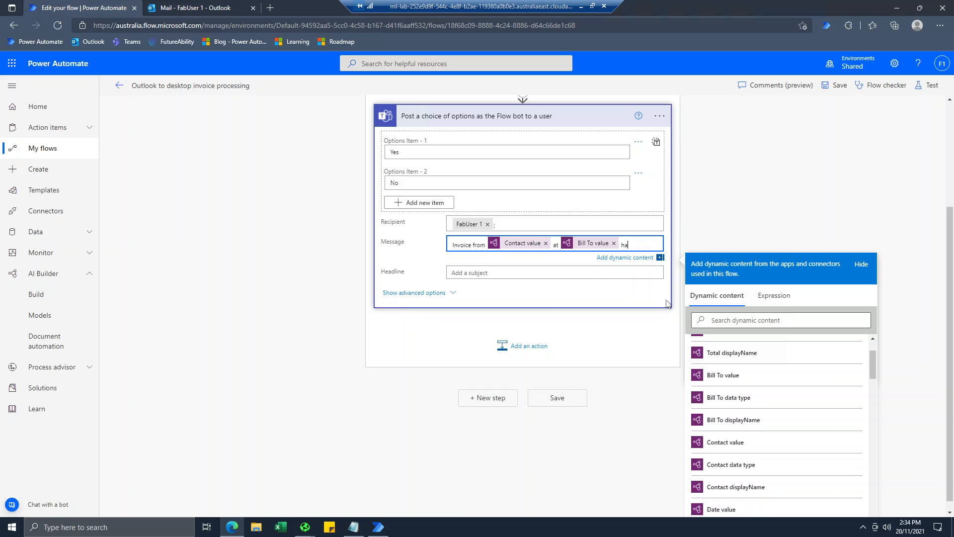
text(has been recie)
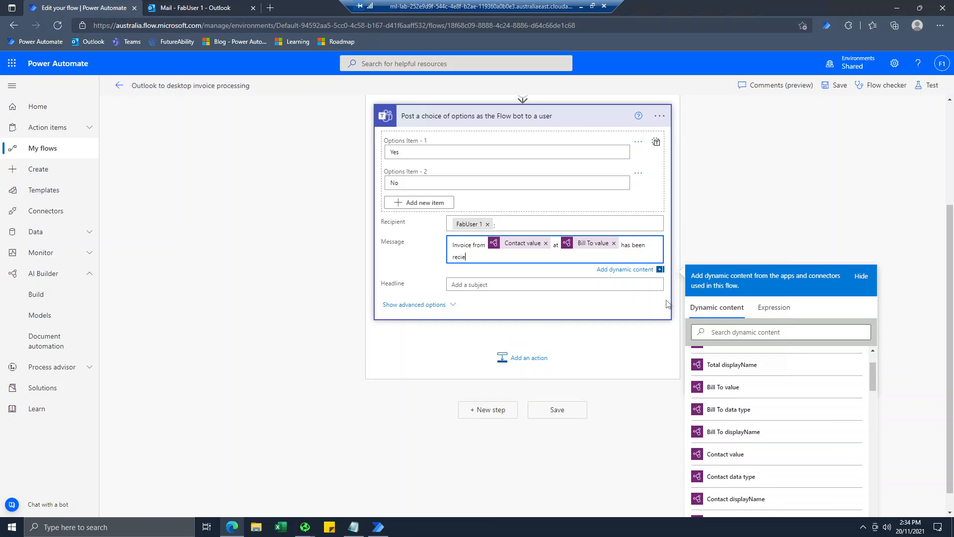
text(ved, dated)
Continue the message with the invoice Date, 'Would you like to approve the amount of', and Total.
scroll(746, 428, up, 2)
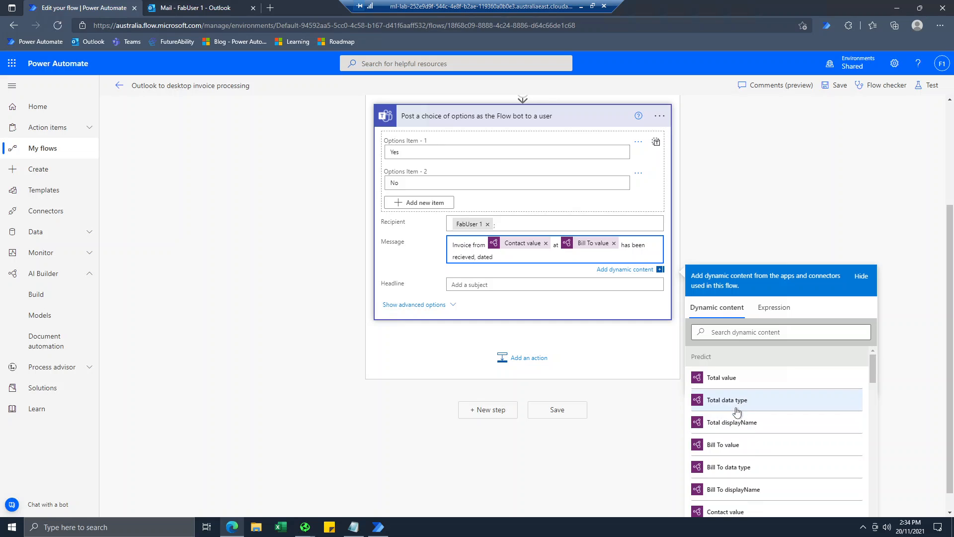
scroll(735, 412, down, 2)
click(727, 465)
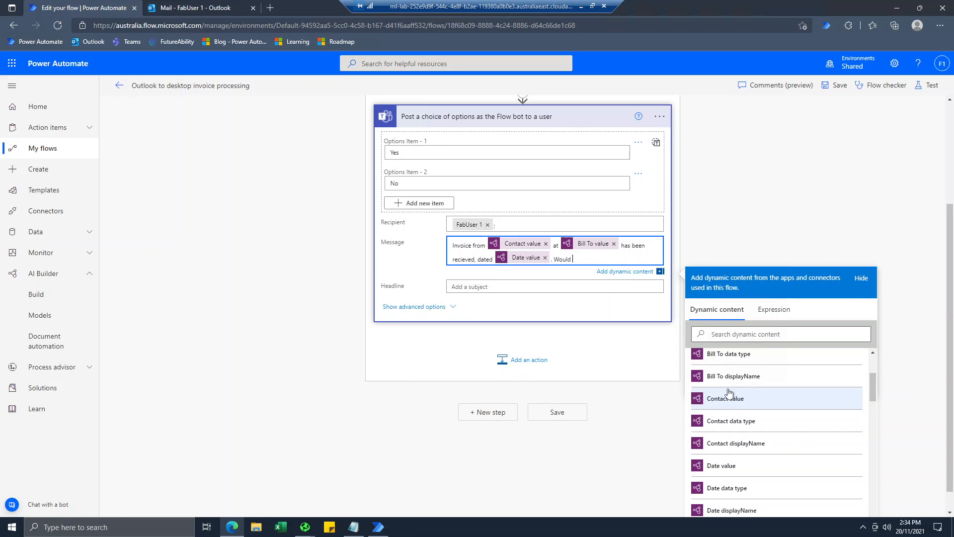
text(. Would you like to approve the amount of)
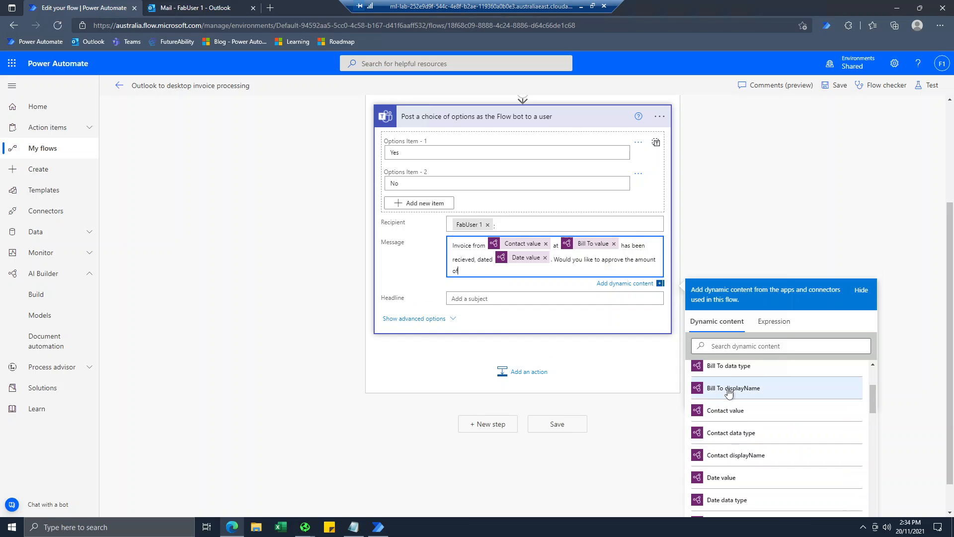
scroll(800, 394, up, 3)
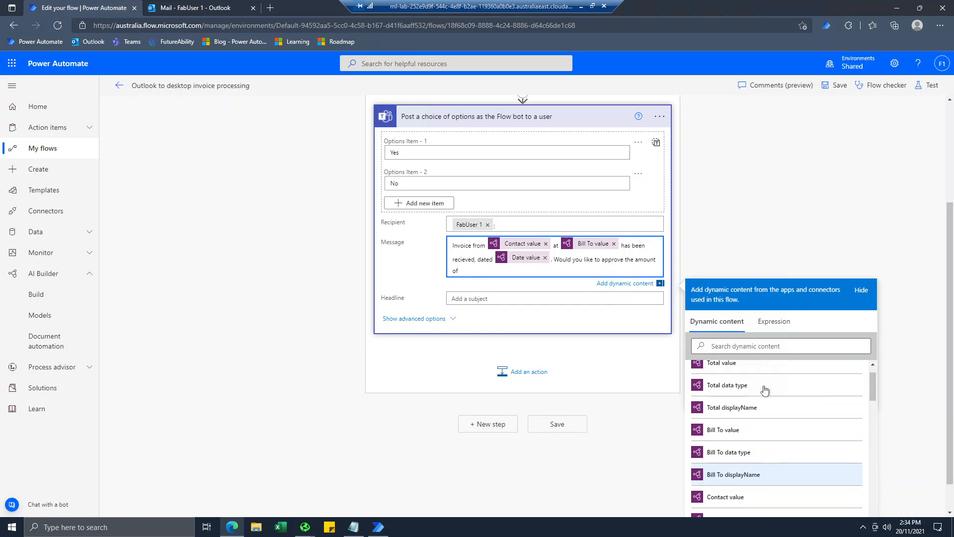
click(725, 391)
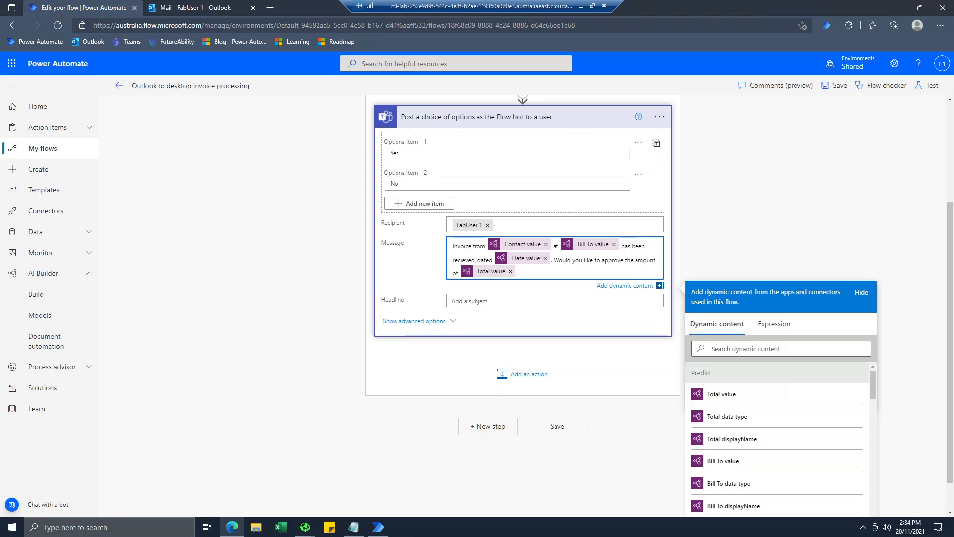
Set the post's headline to 'New invoice alert'.
click(554, 301)
text(New invoice alert)
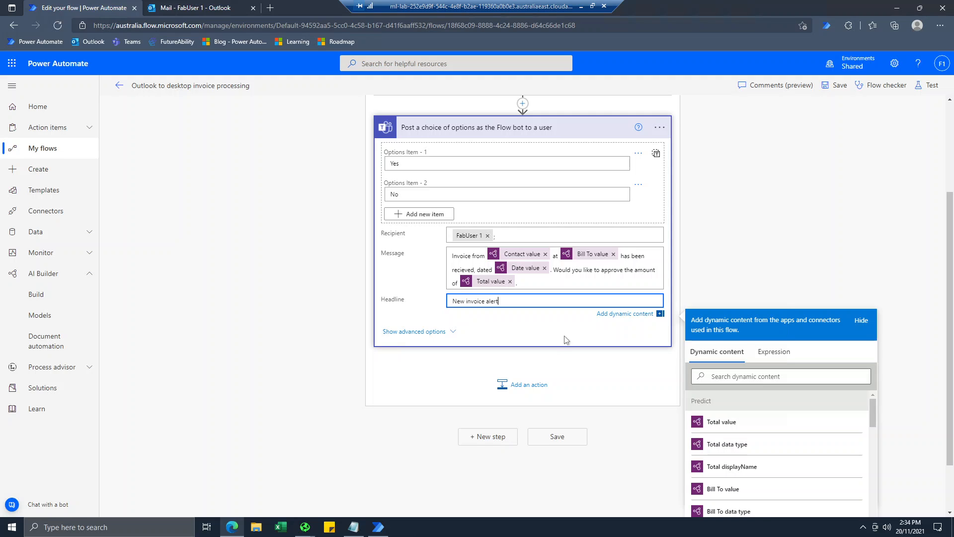
click(313, 350)
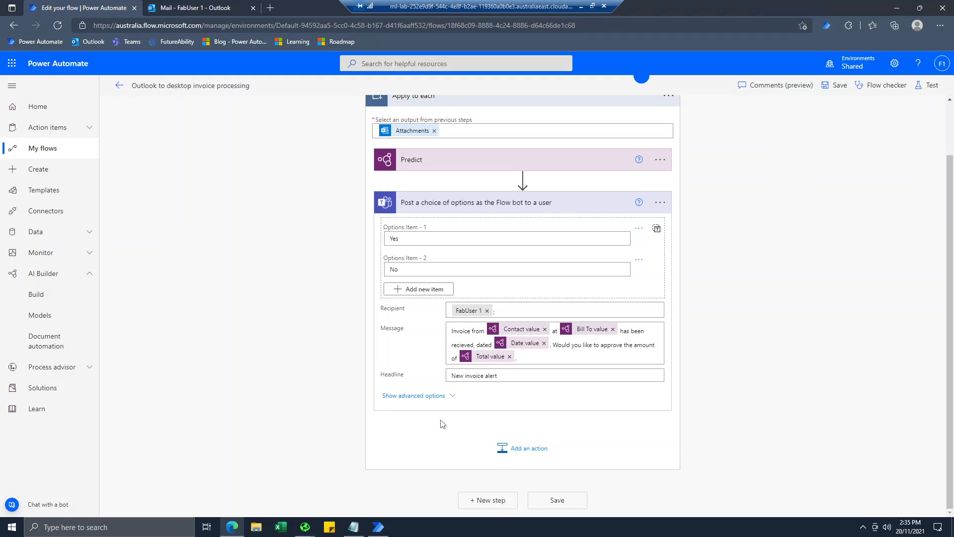
Add a Control Condition step below the Teams choice action.
click(530, 450)
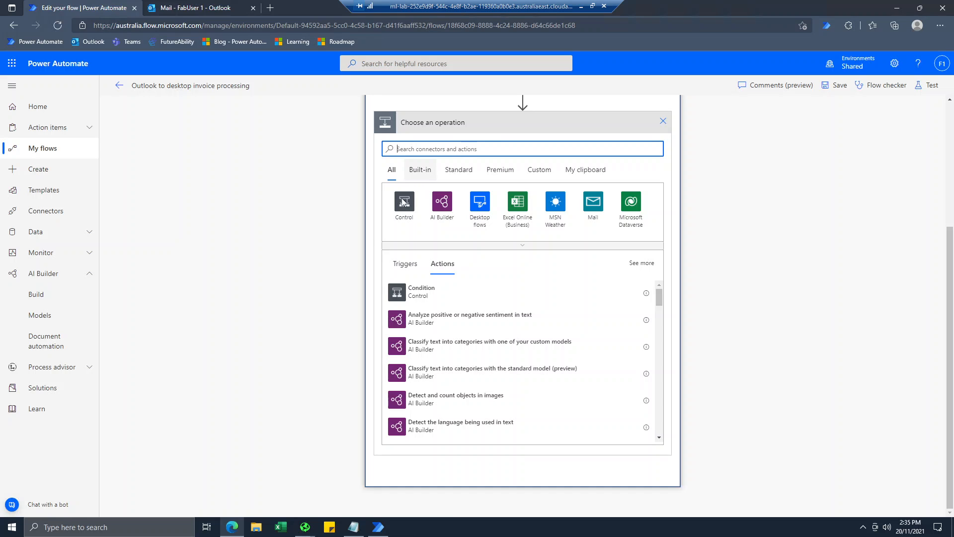
click(417, 298)
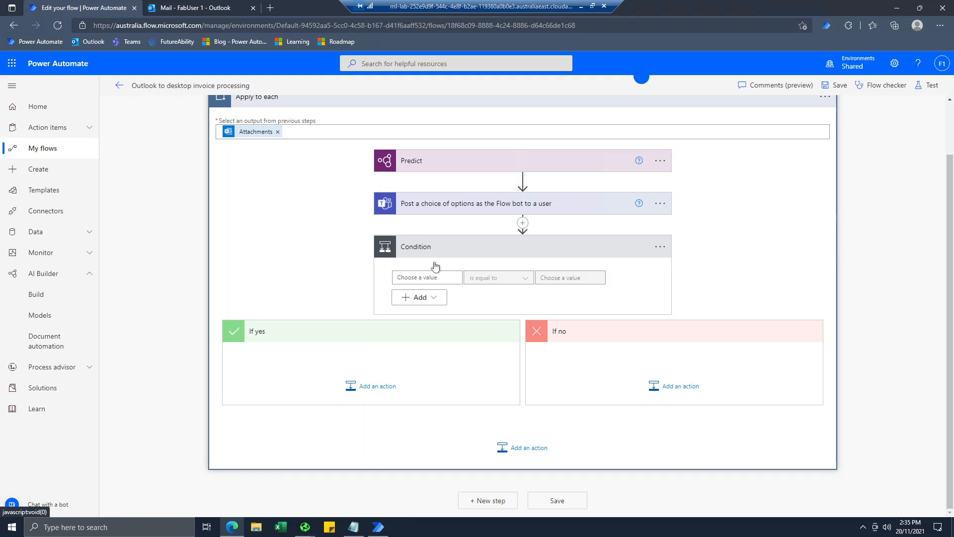
Set the condition to test whether the Teams selectedOption is equal to Yes.
click(433, 298)
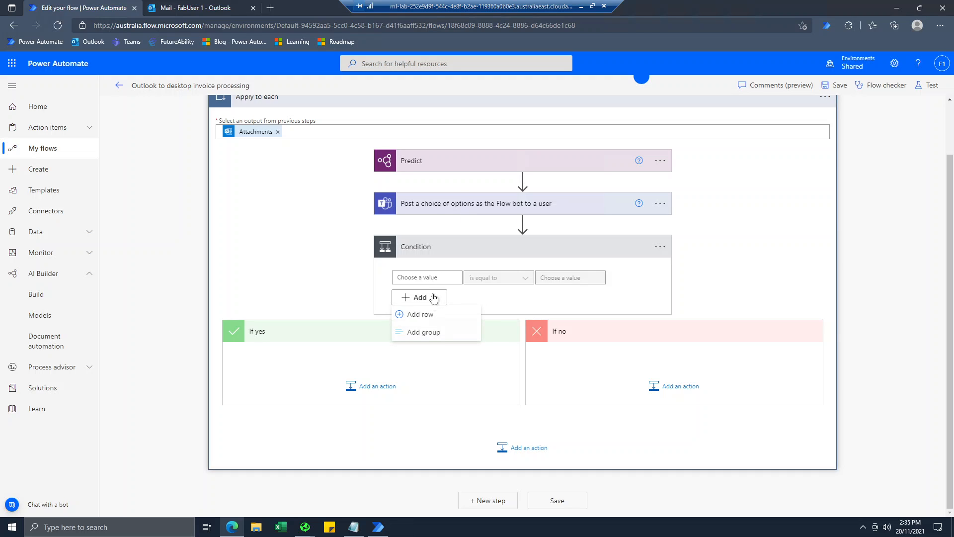
click(427, 278)
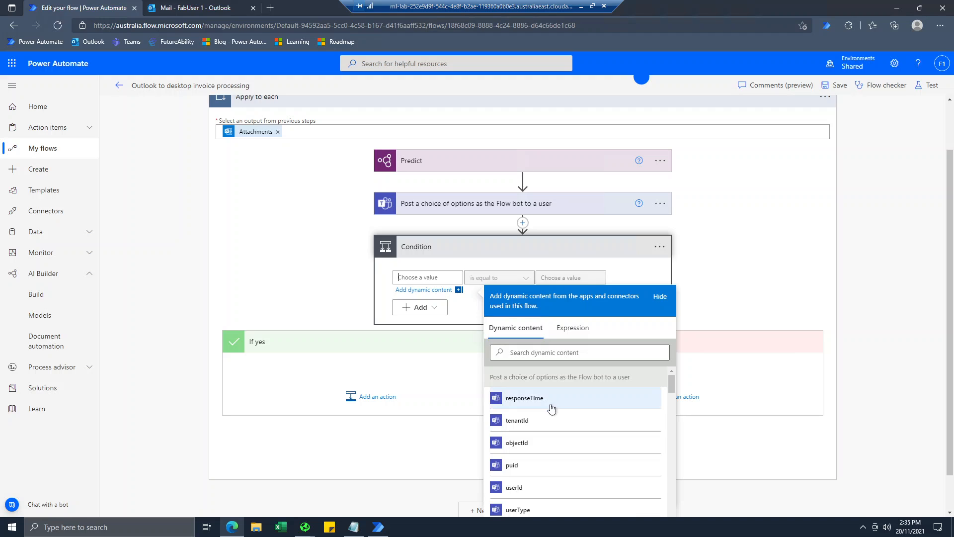
scroll(552, 409, down, 1)
scroll(552, 408, down, 2)
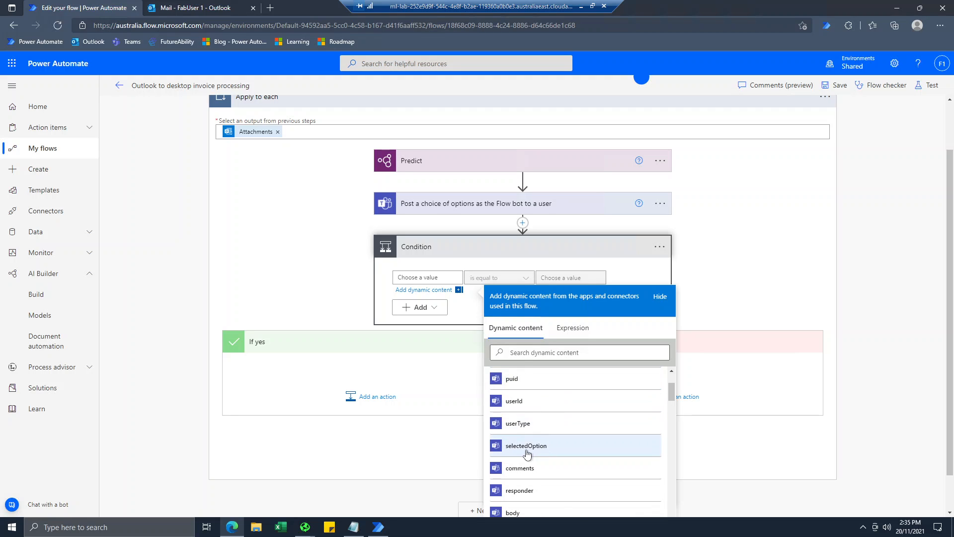
scroll(528, 385, up, 3)
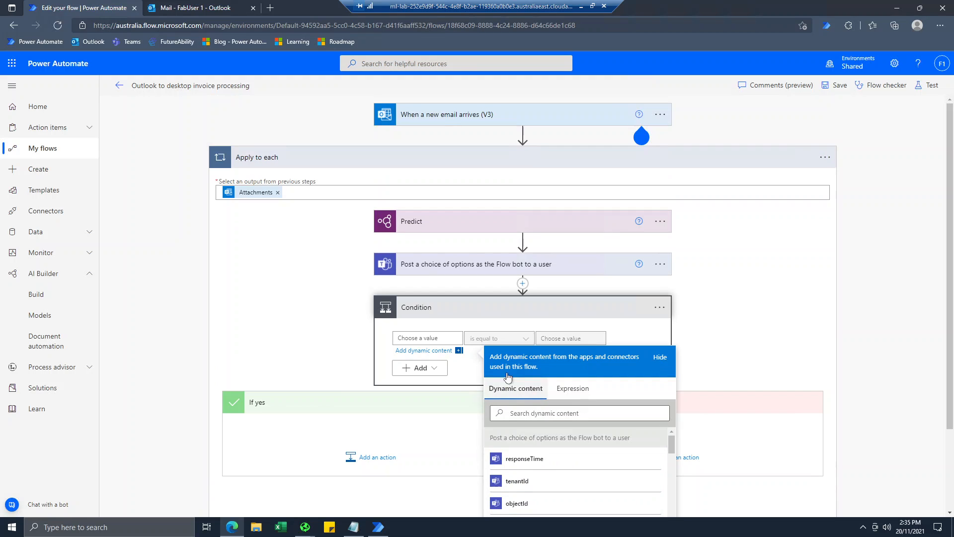
scroll(521, 469, down, 3)
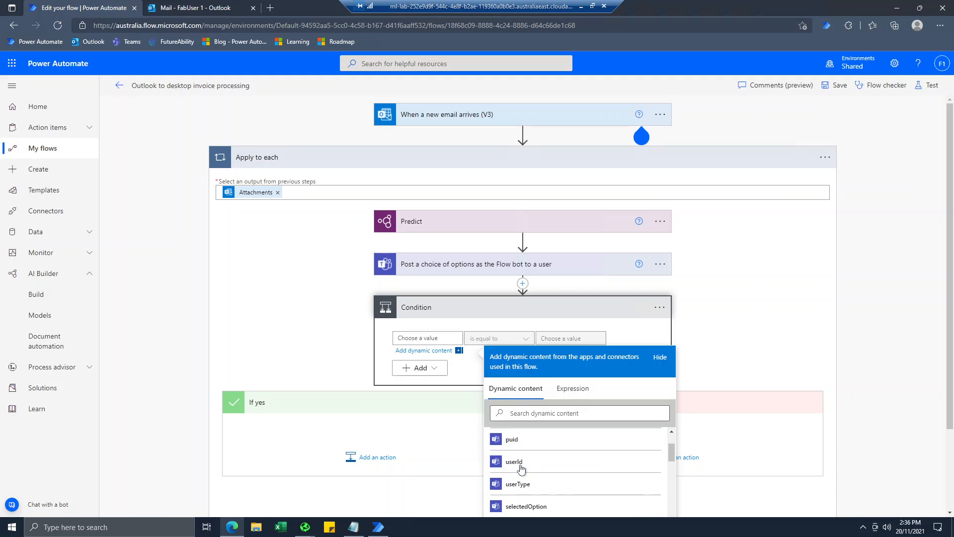
scroll(324, 264, down, 2)
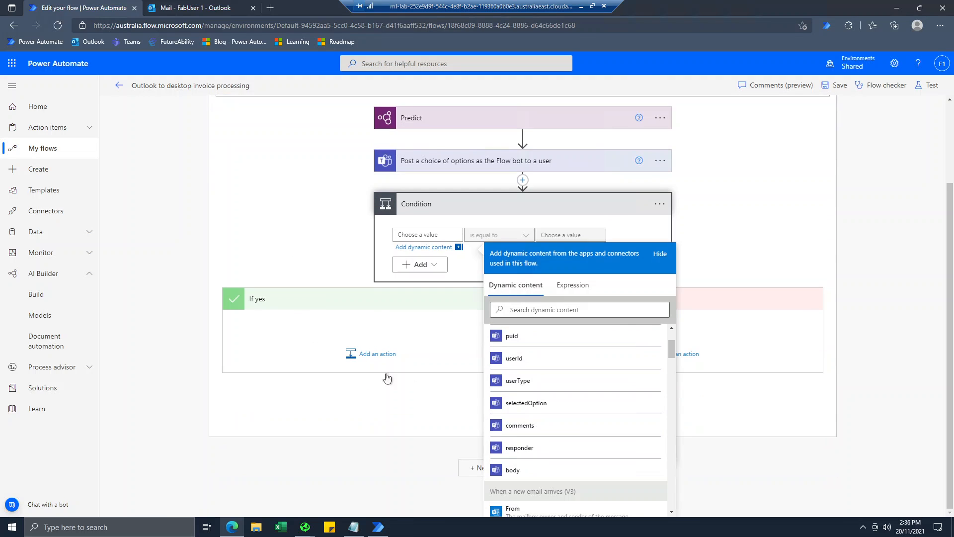
click(523, 409)
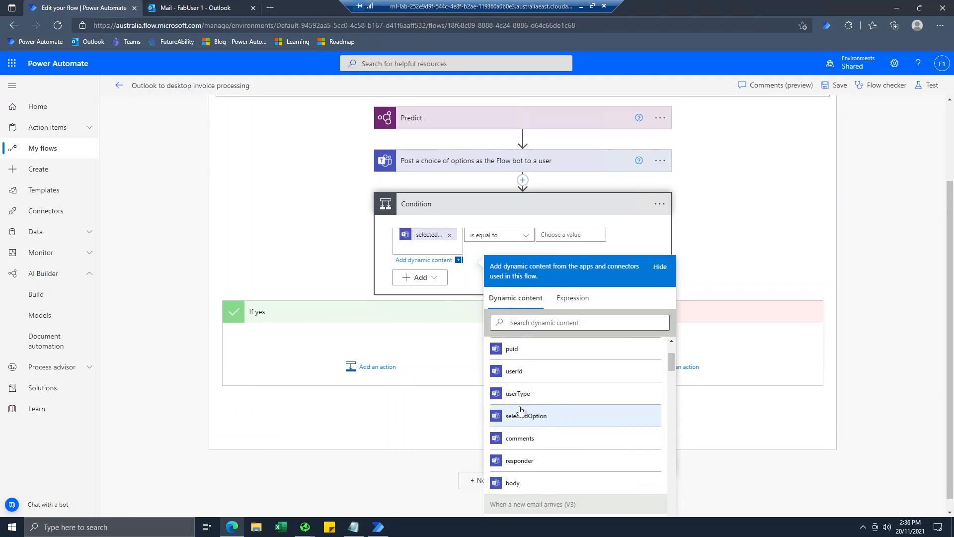
click(719, 254)
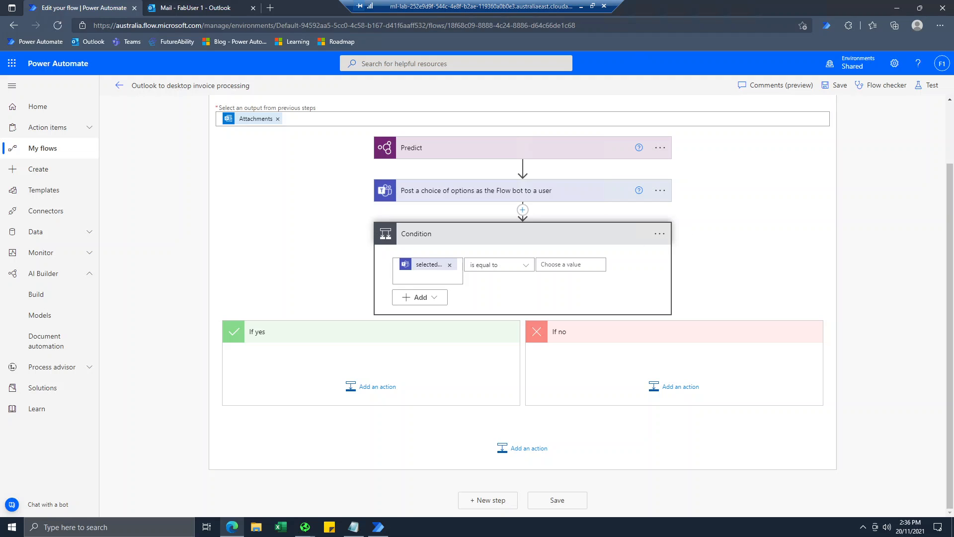
click(575, 265)
text(Yes)
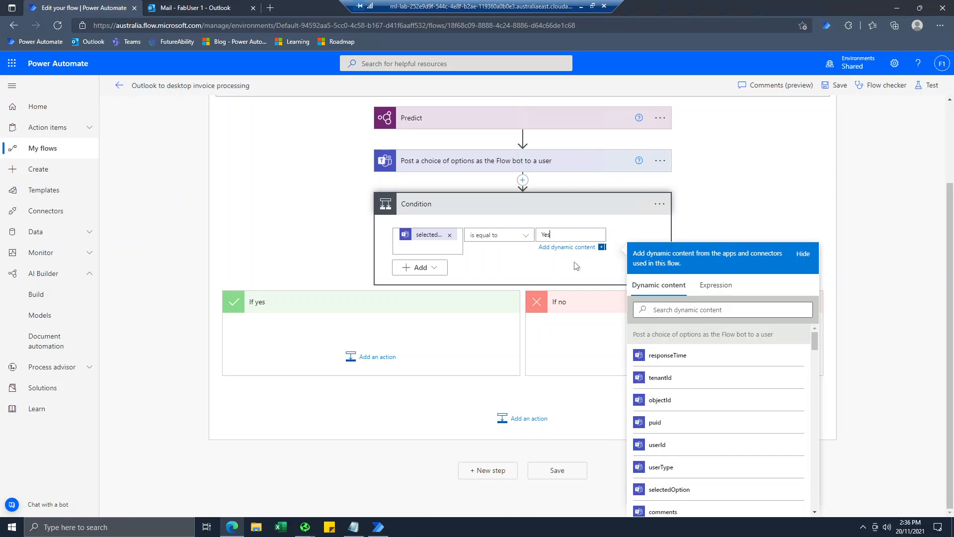
click(330, 251)
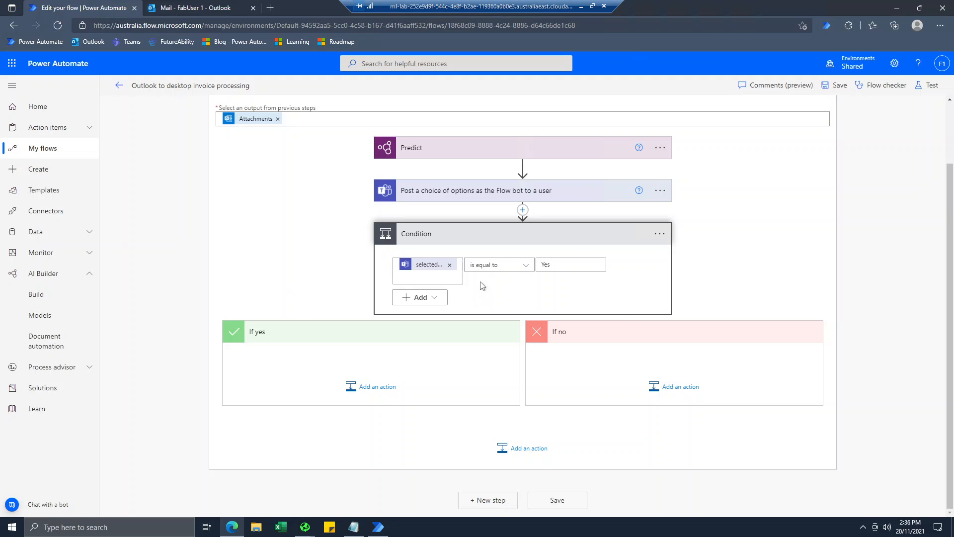
In If yes, add a step running the 'Enter an invoice' desktop flow in attended mode.
click(378, 387)
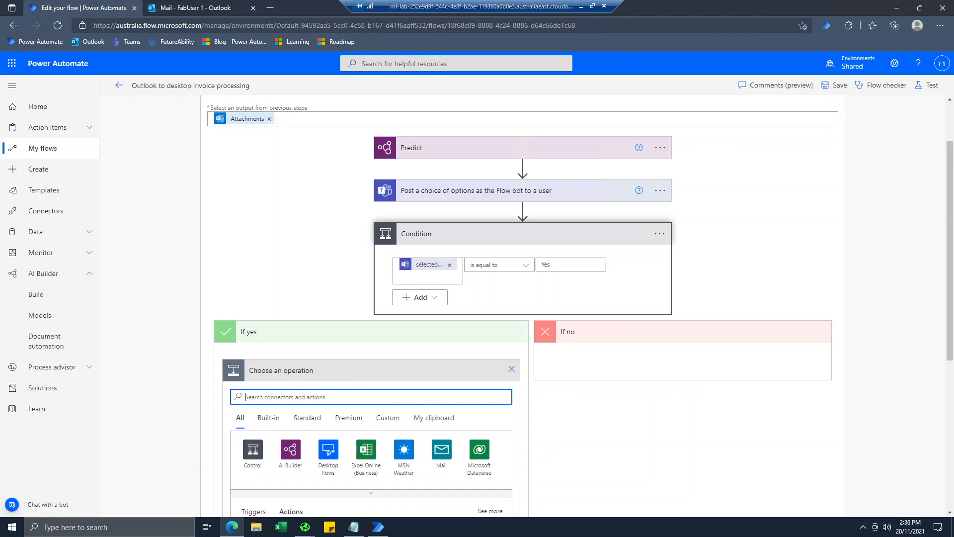
scroll(369, 398, down, 3)
click(332, 340)
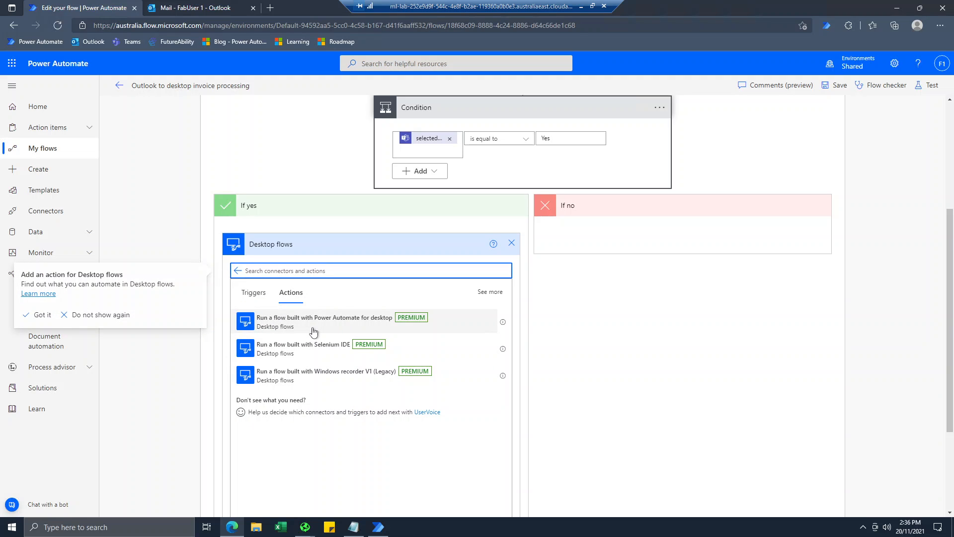
click(313, 332)
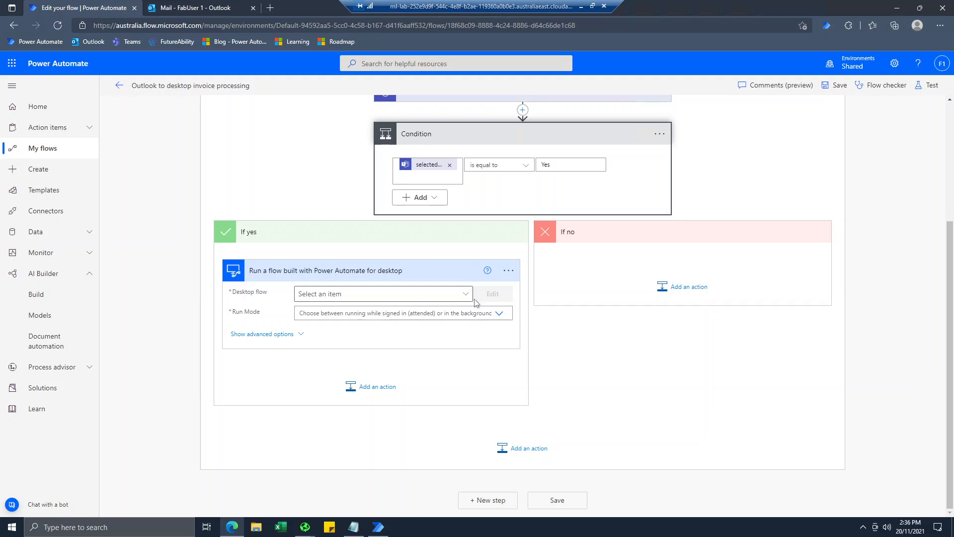
click(463, 294)
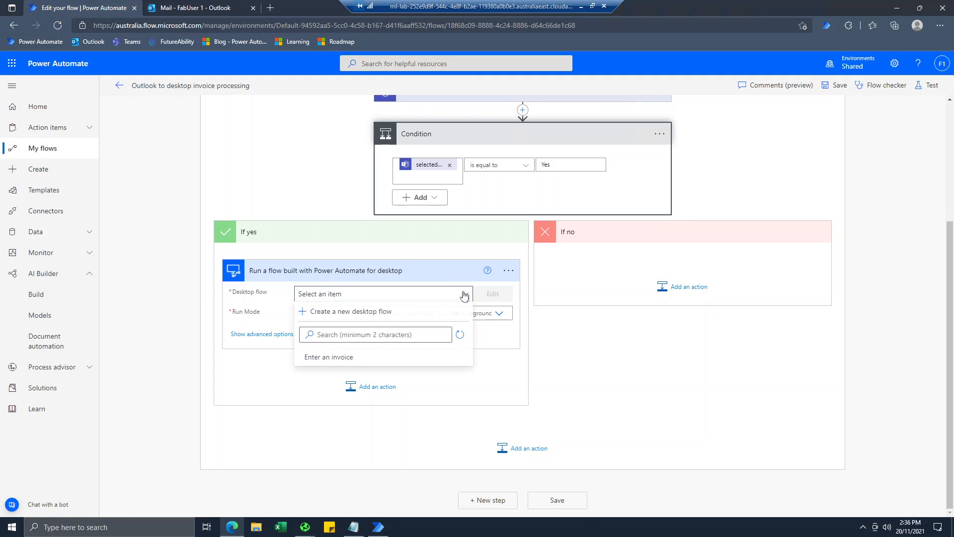
click(326, 358)
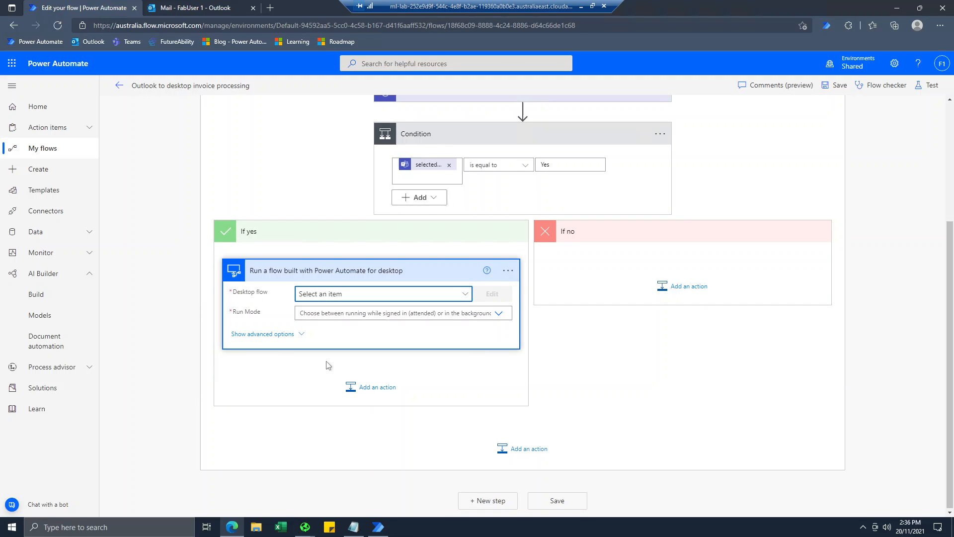
click(505, 315)
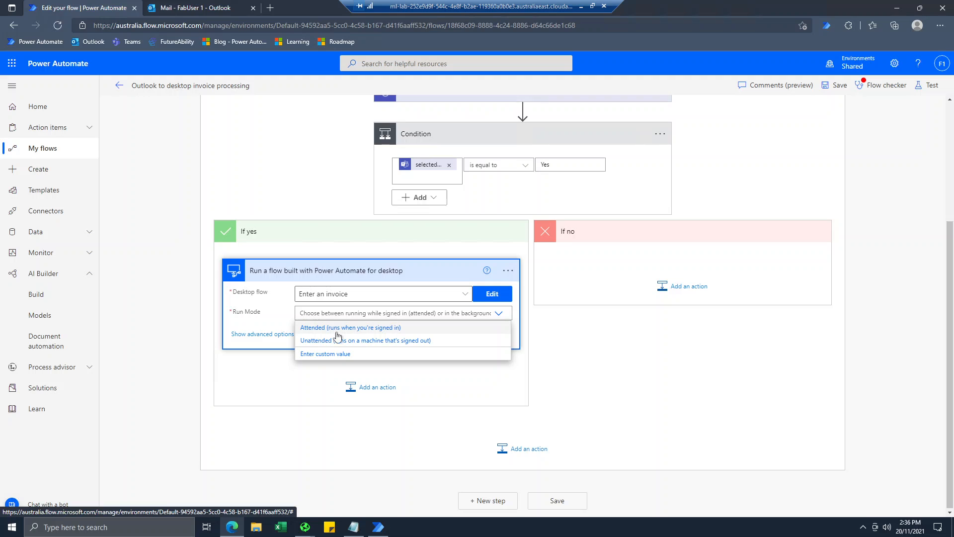
click(338, 328)
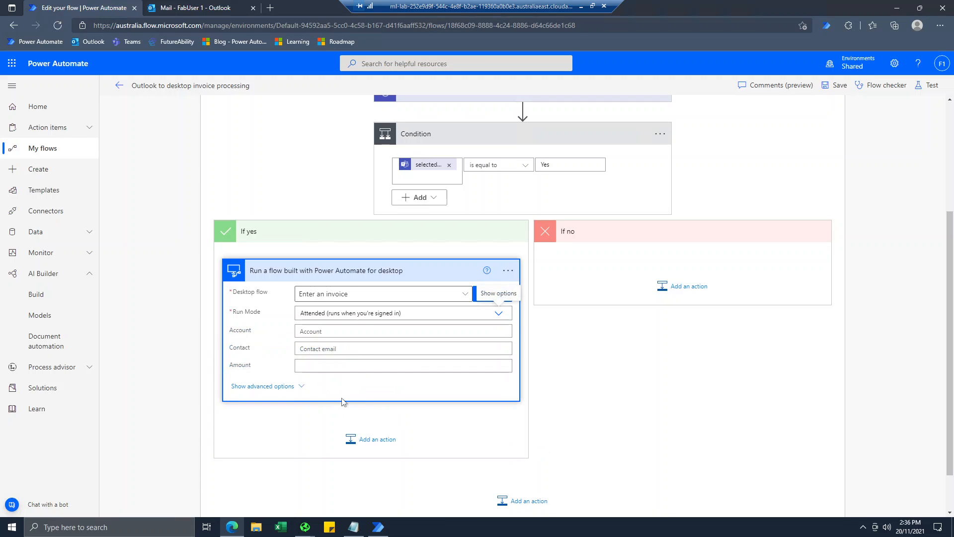
Map Bill To, Contact and Total values to the Account, Contact and Amount inputs.
click(413, 331)
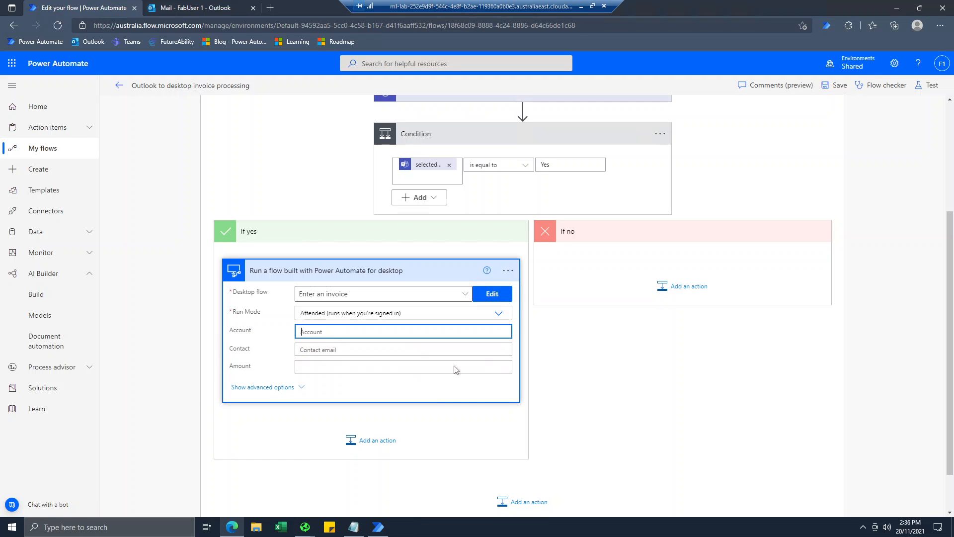
scroll(611, 398, down, 2)
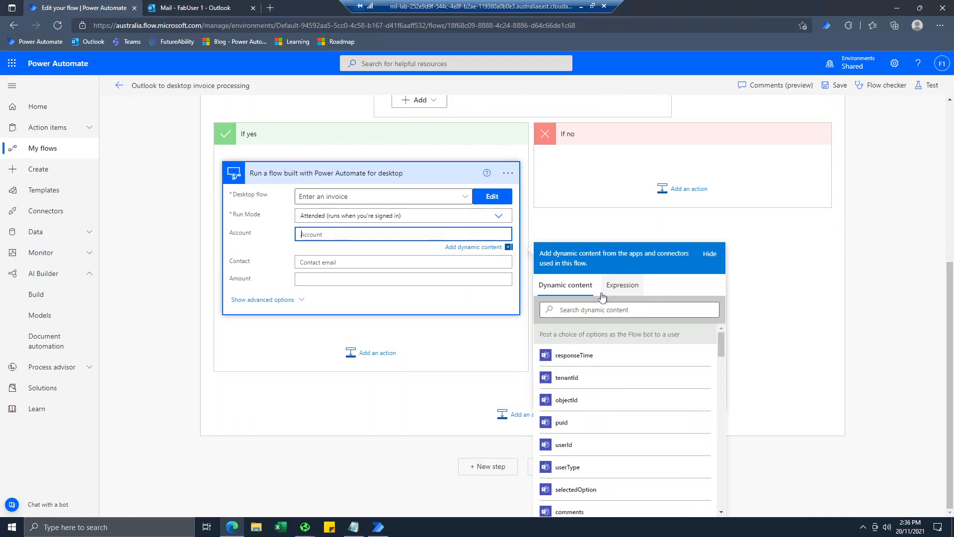
scroll(607, 402, down, 5)
scroll(608, 402, down, 10)
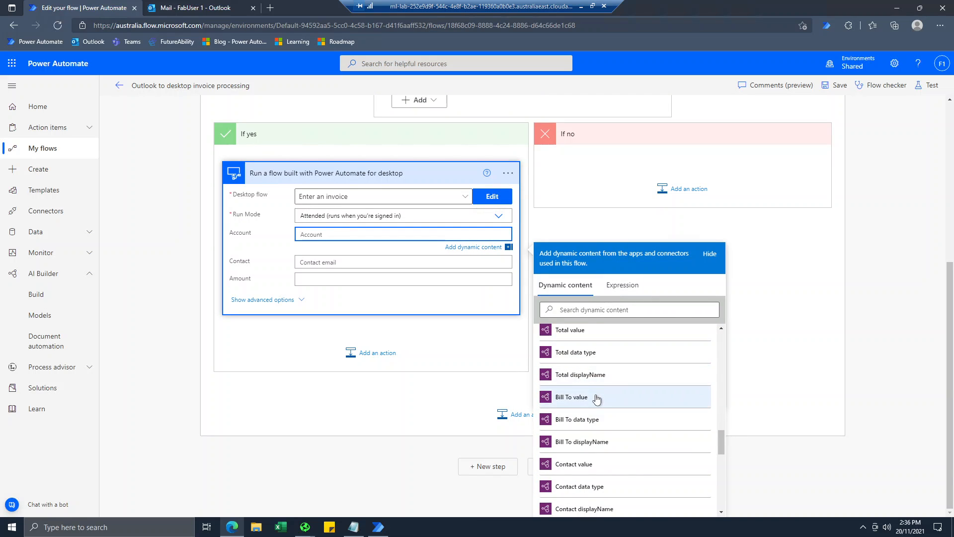
click(571, 397)
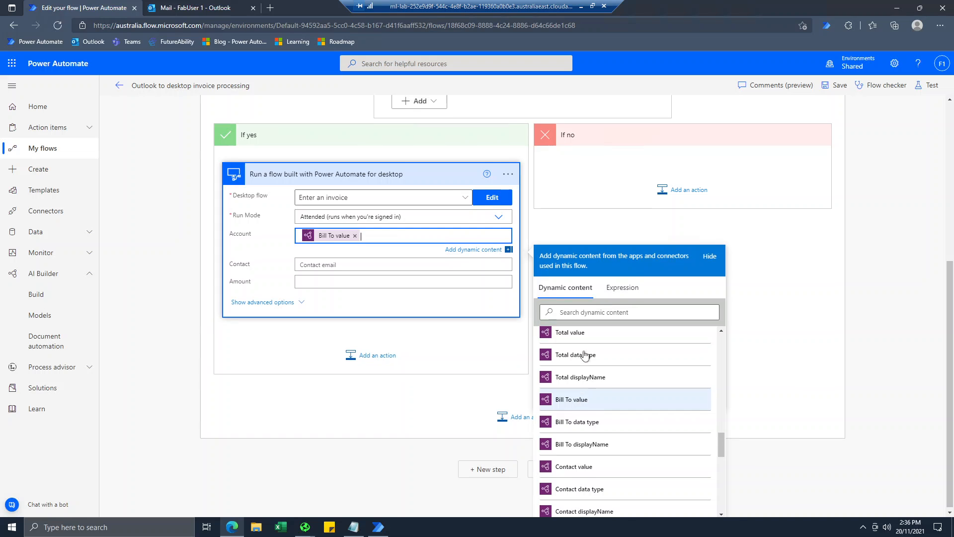
click(318, 265)
scroll(628, 454, up, 5)
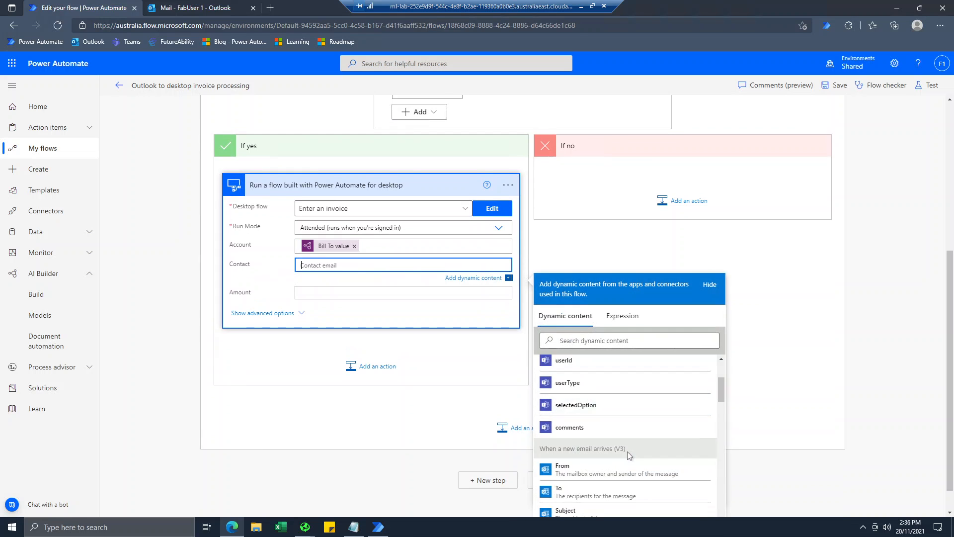
scroll(628, 456, down, 5)
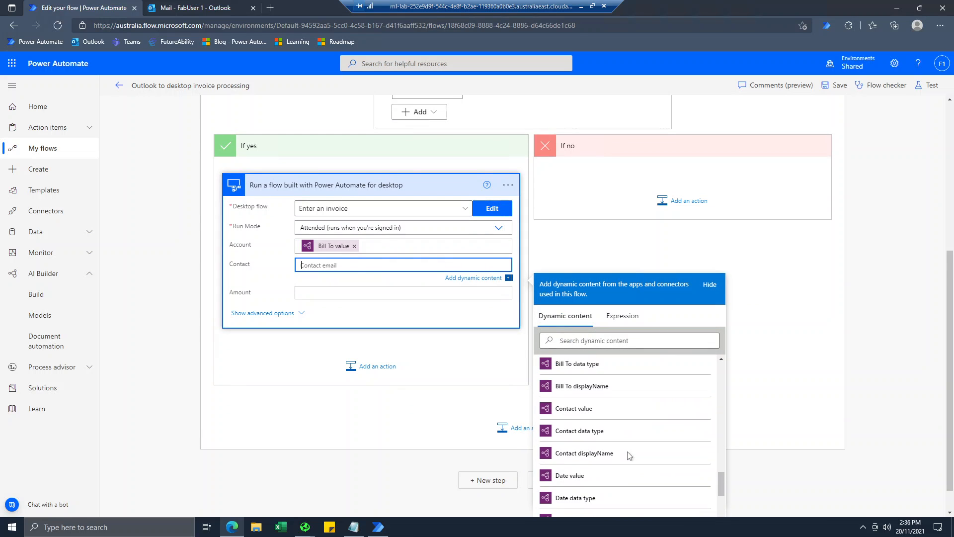
click(593, 415)
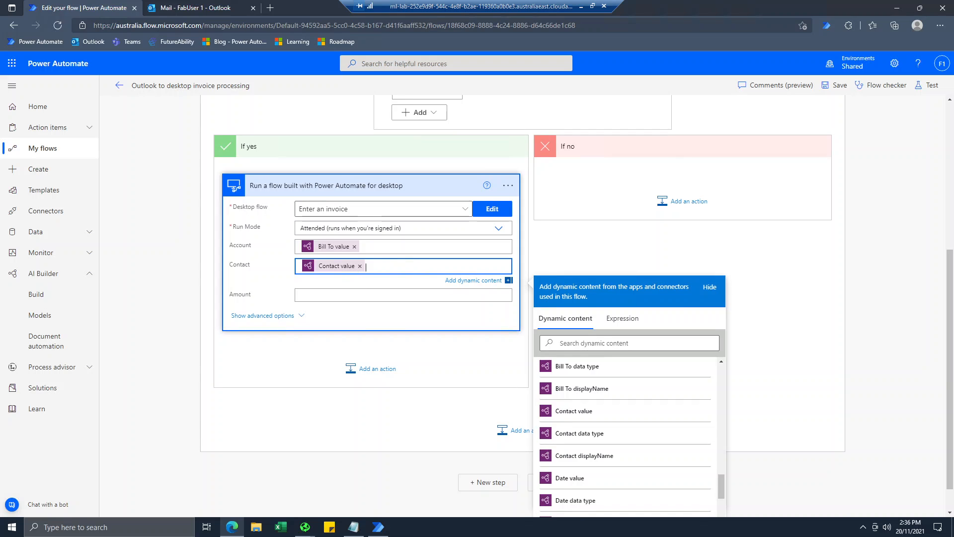
key(Tab)
scroll(646, 469, down, 10)
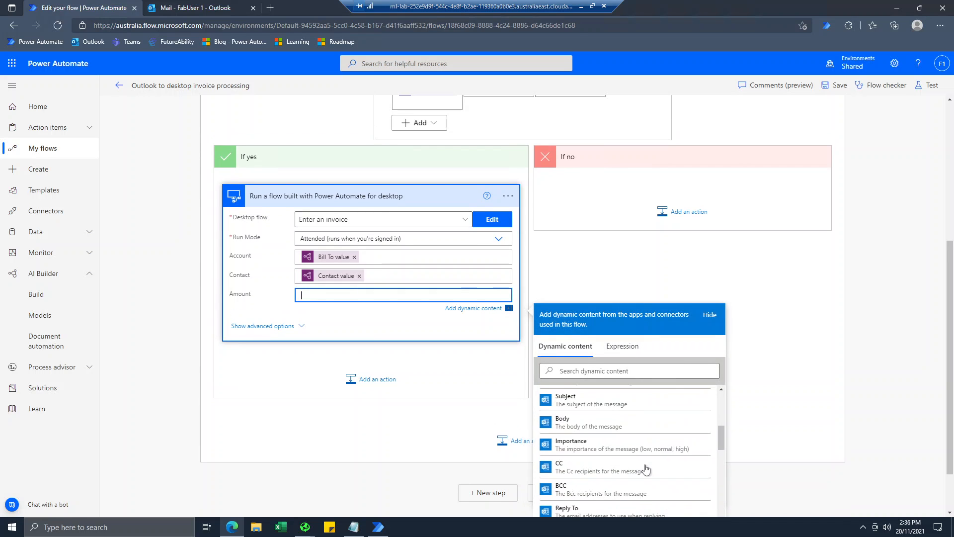
scroll(646, 468, down, 8)
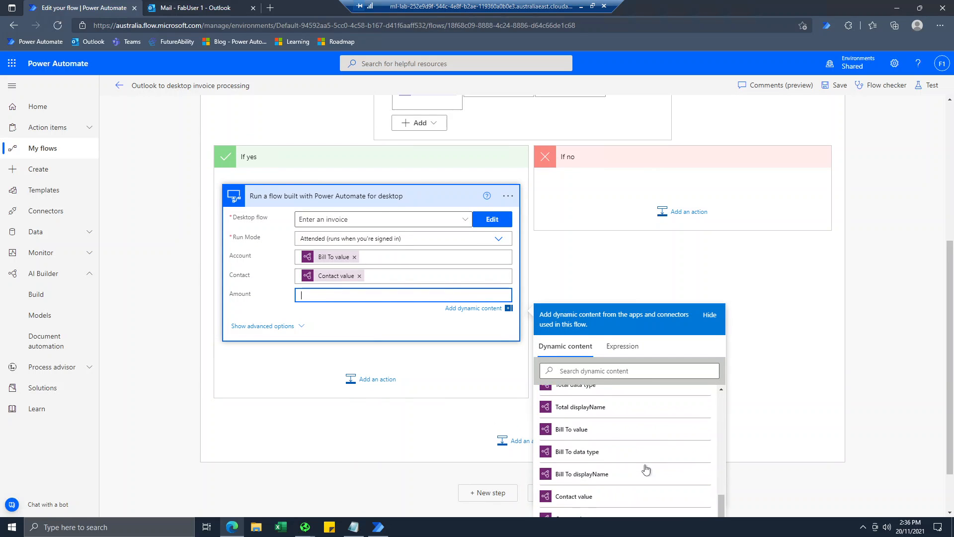
click(571, 420)
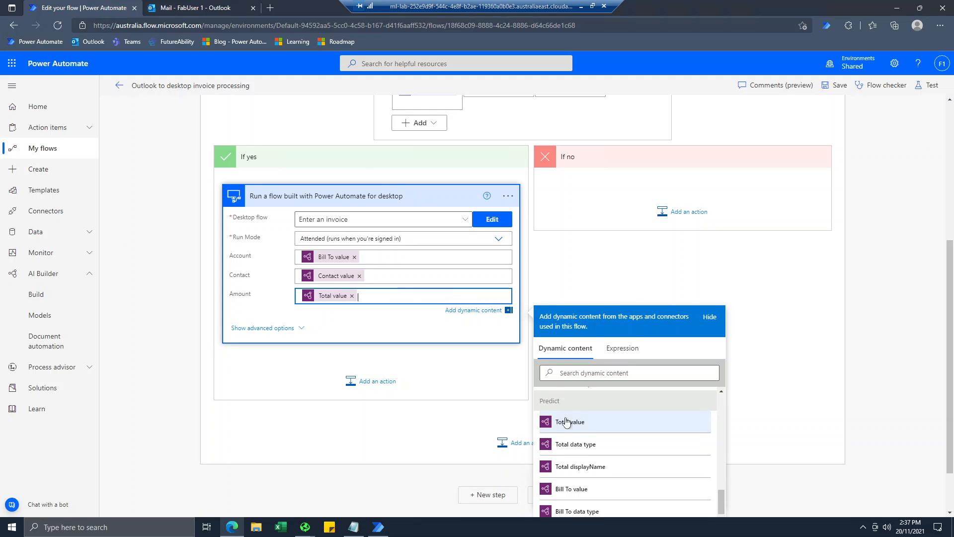
click(272, 367)
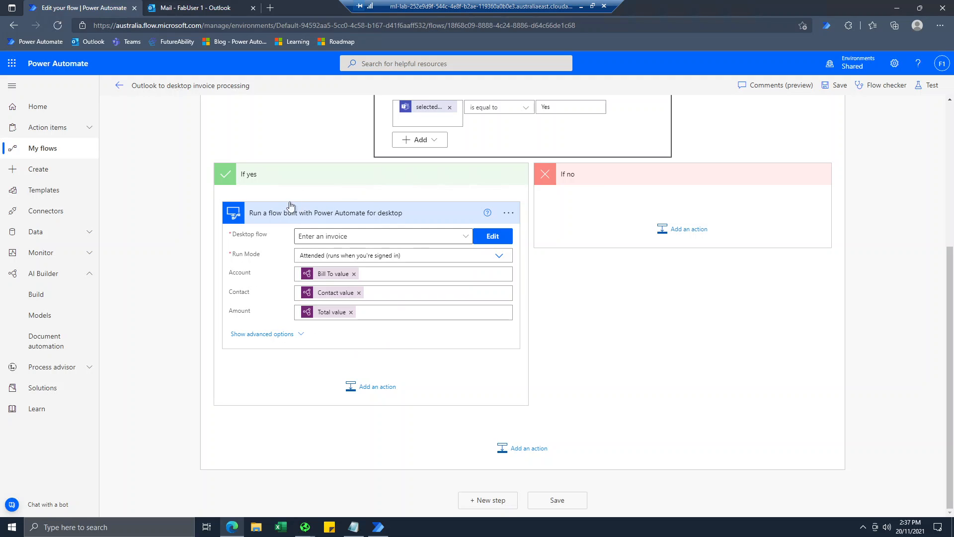
Add an Office 365 Outlook Reply to email (V3) step after the desktop flow step.
click(370, 387)
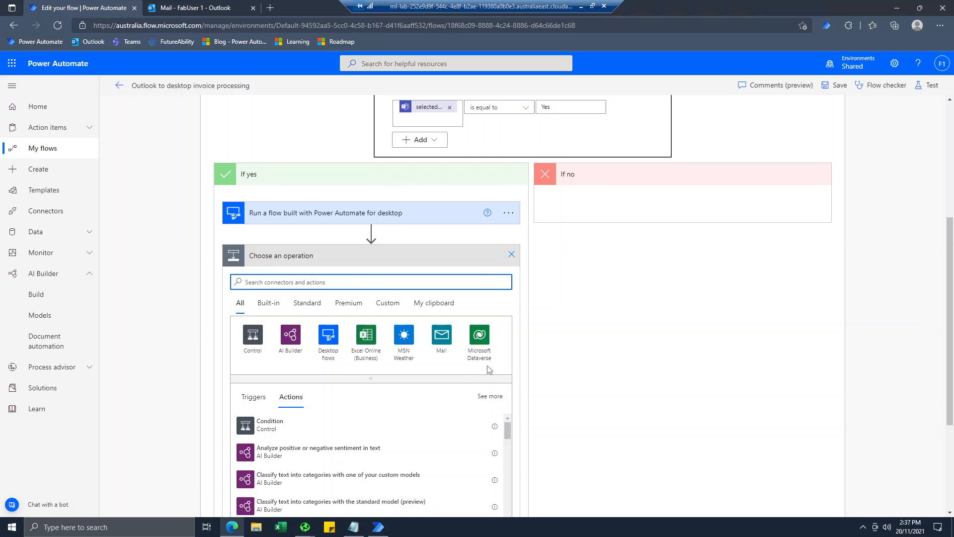
scroll(264, 312, down, 1)
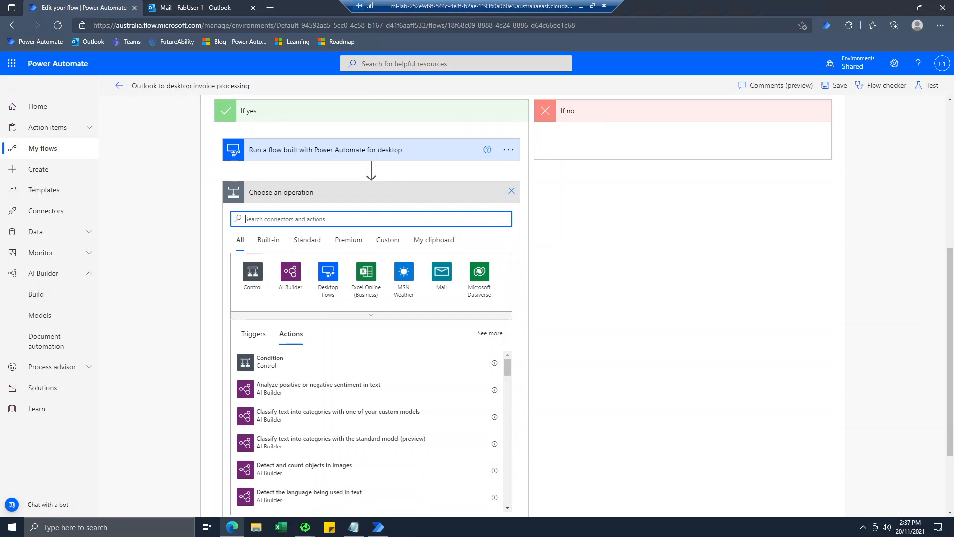
text(reply)
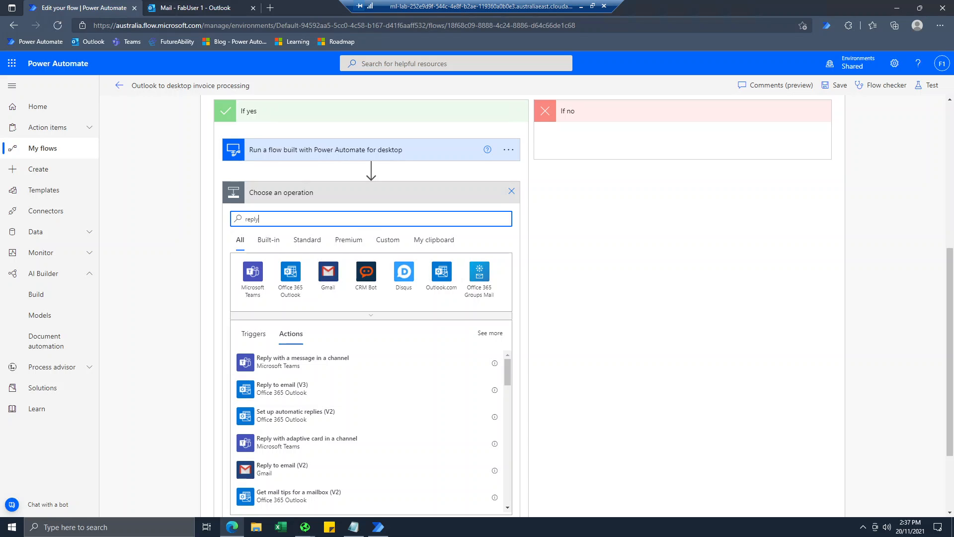
click(288, 392)
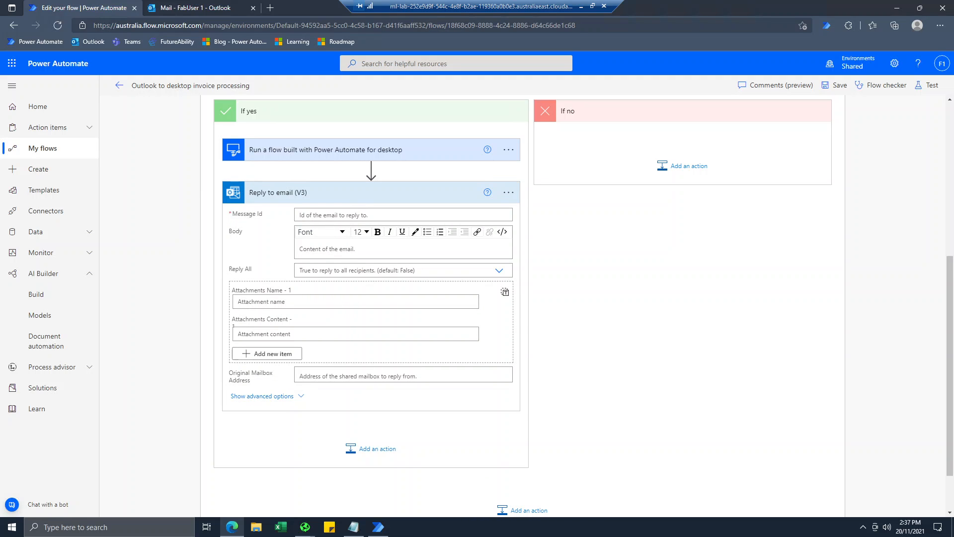
Set the reply's Message Id to the triggering email's Message Id.
click(359, 215)
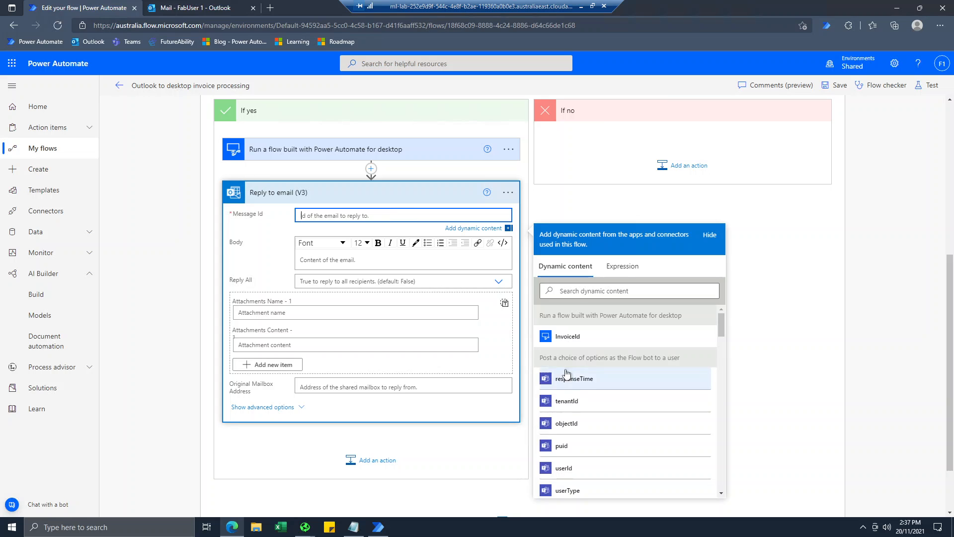
scroll(579, 376, down, 7)
scroll(579, 375, up, 2)
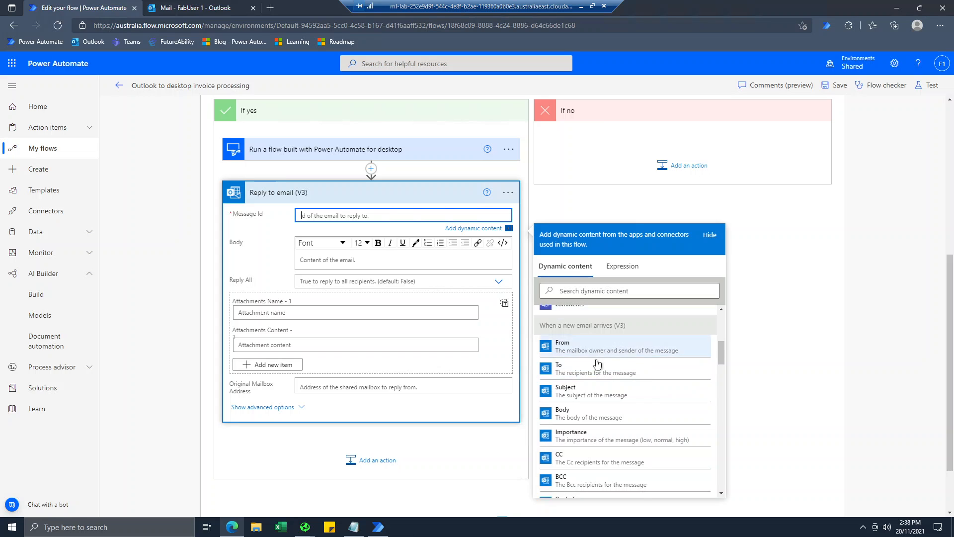
scroll(597, 428, down, 2)
scroll(596, 428, down, 2)
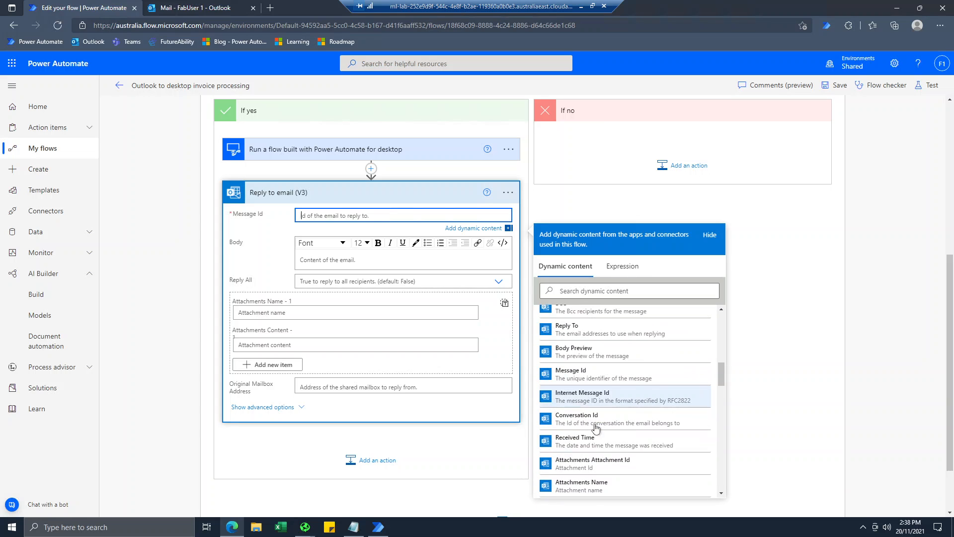
click(569, 377)
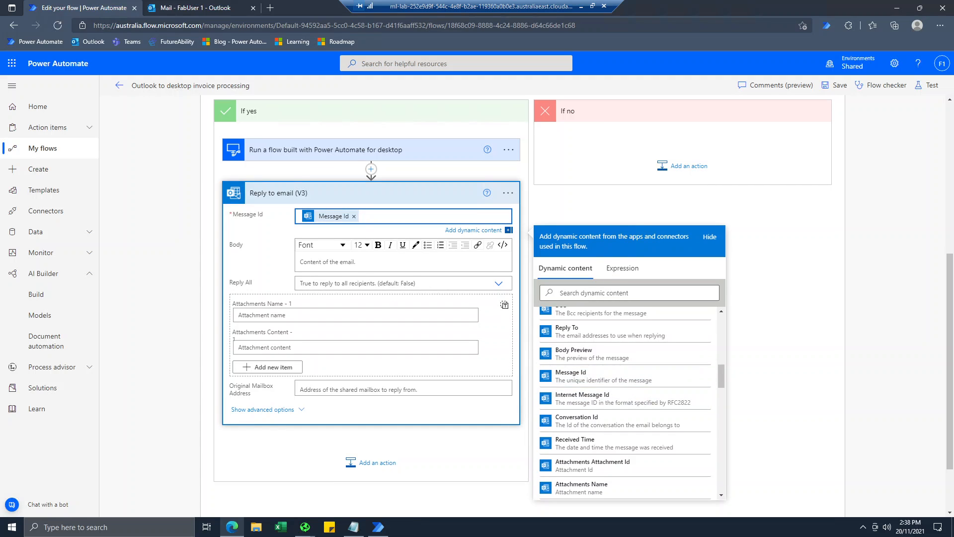
Write the body 'Your invoice is approved with IT number' followed by InvoiceId.
click(374, 263)
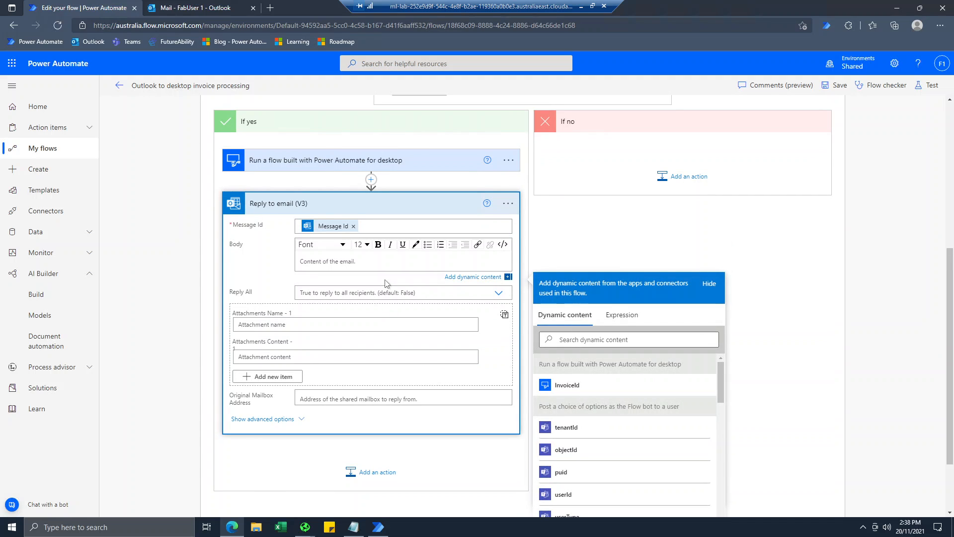
text(Your invoice is approved with IT number)
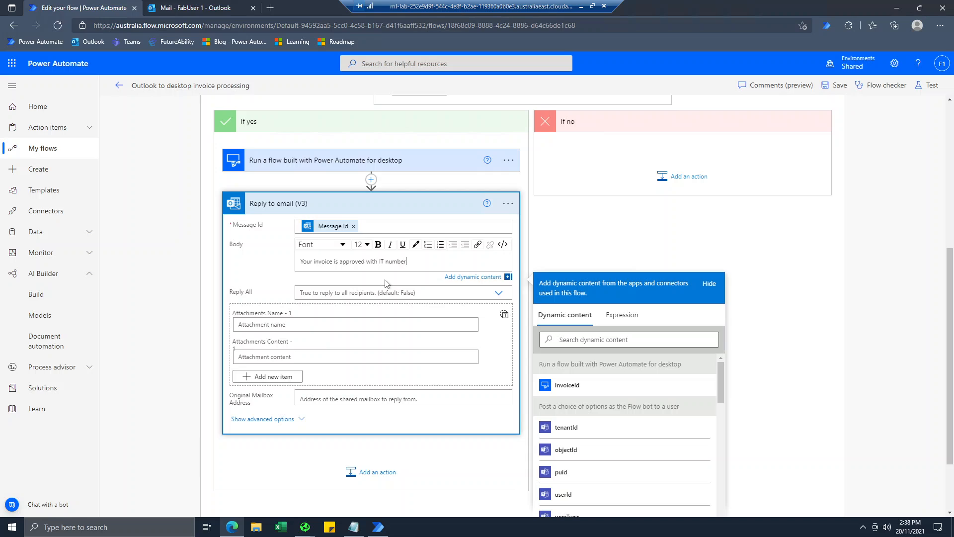
click(580, 386)
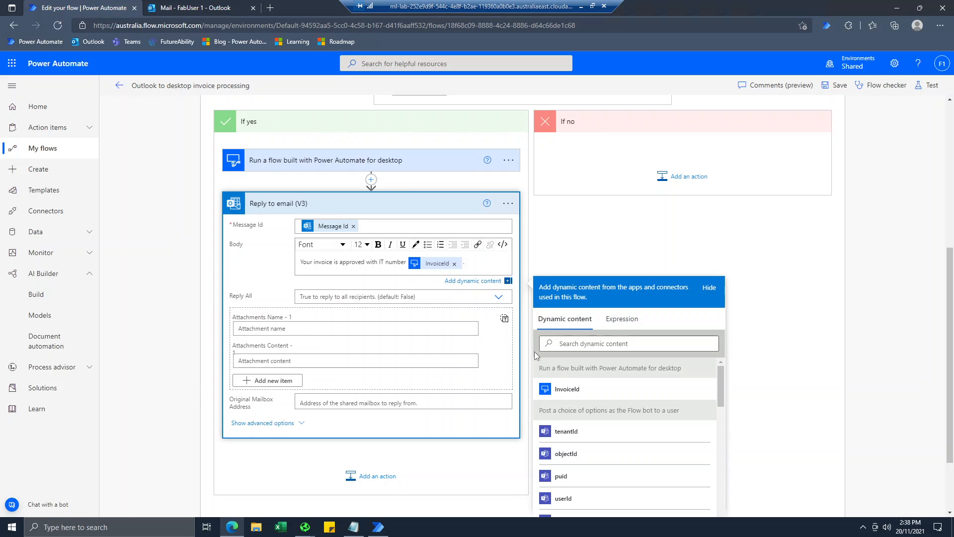
click(202, 312)
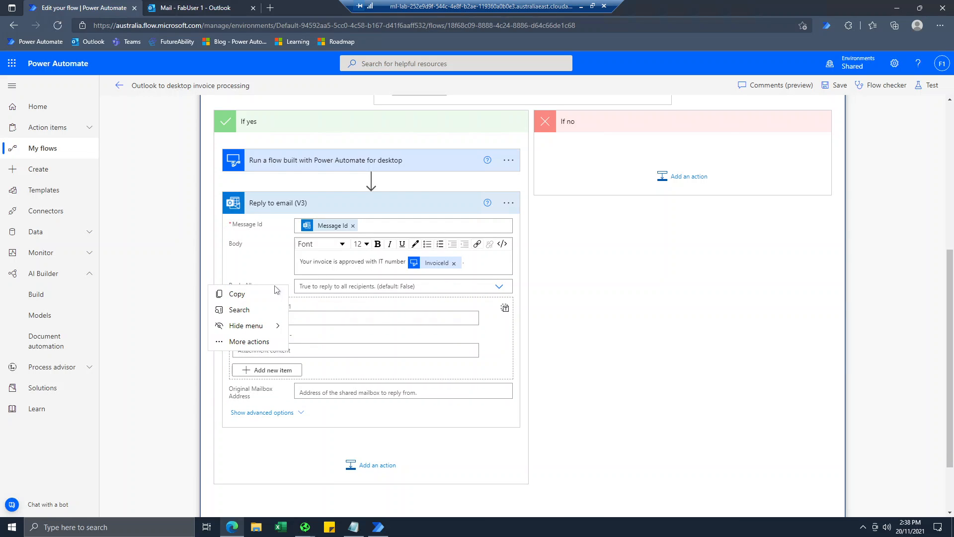
click(269, 264)
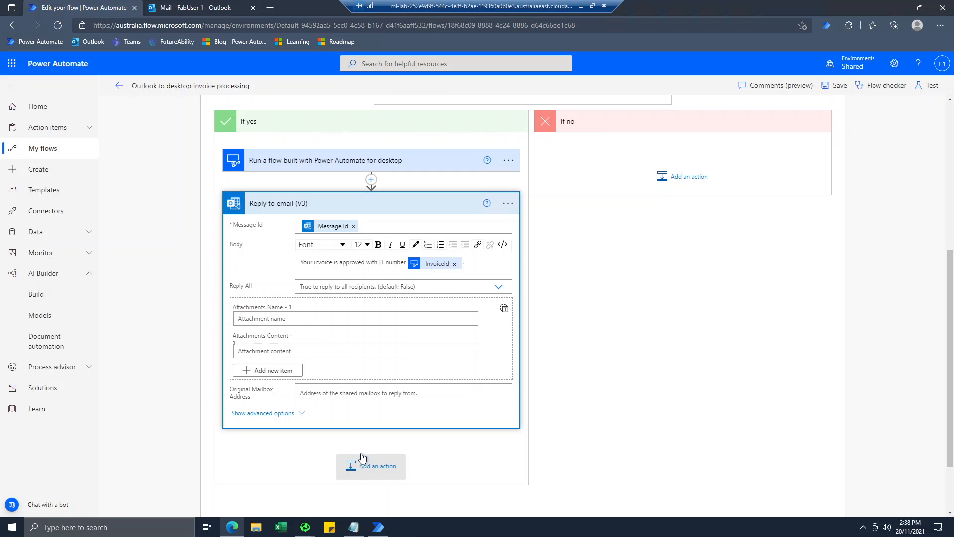
In If no, add a Reply to email (V3) step using the trigger's Message Id.
scroll(364, 441, up, 1)
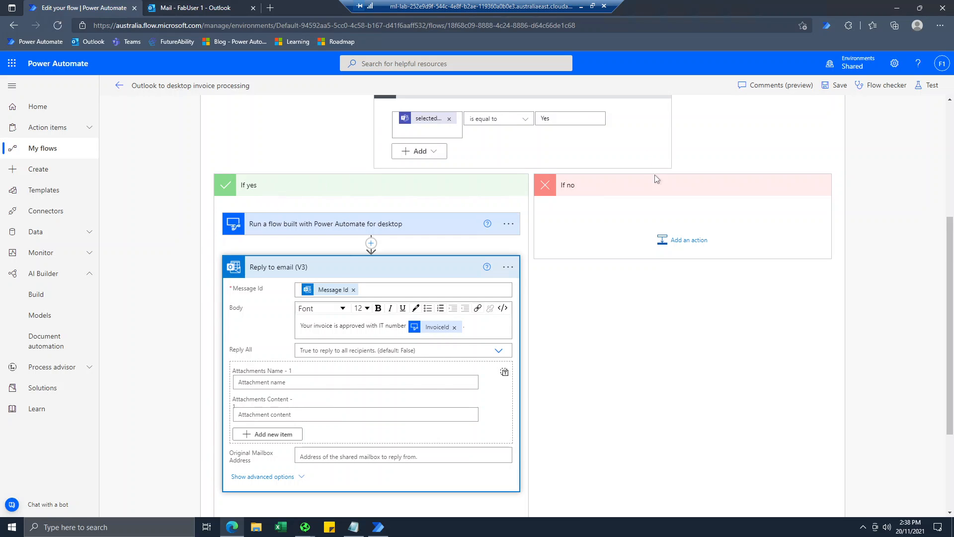
click(669, 244)
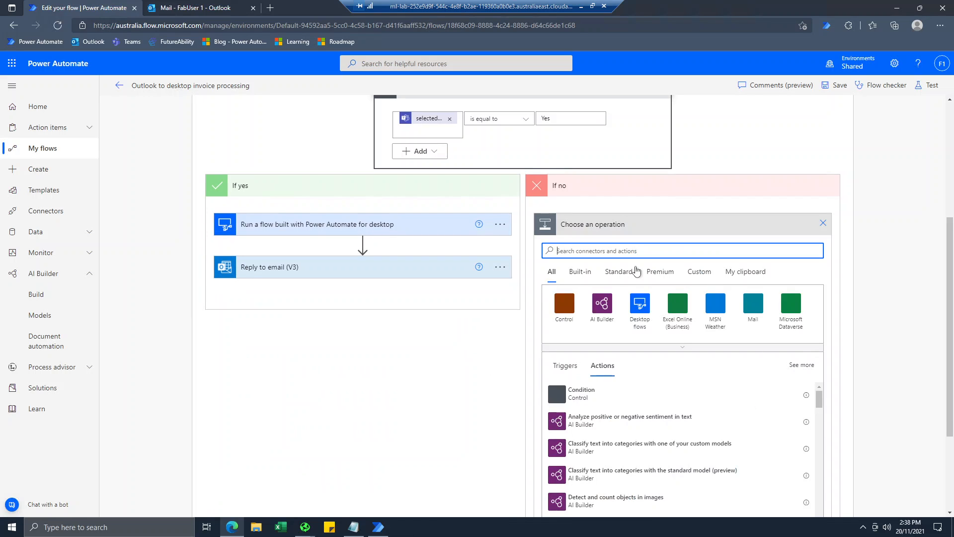
text(reply)
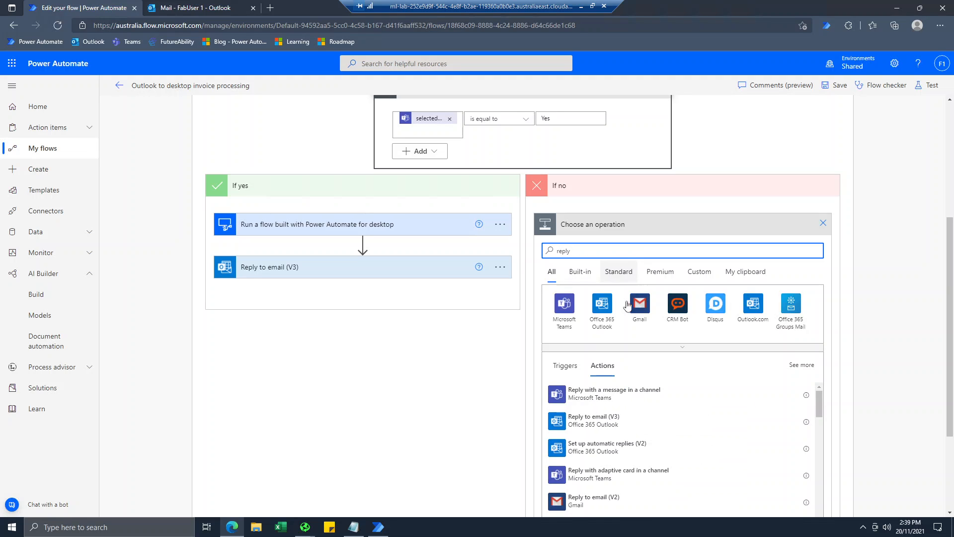
click(602, 420)
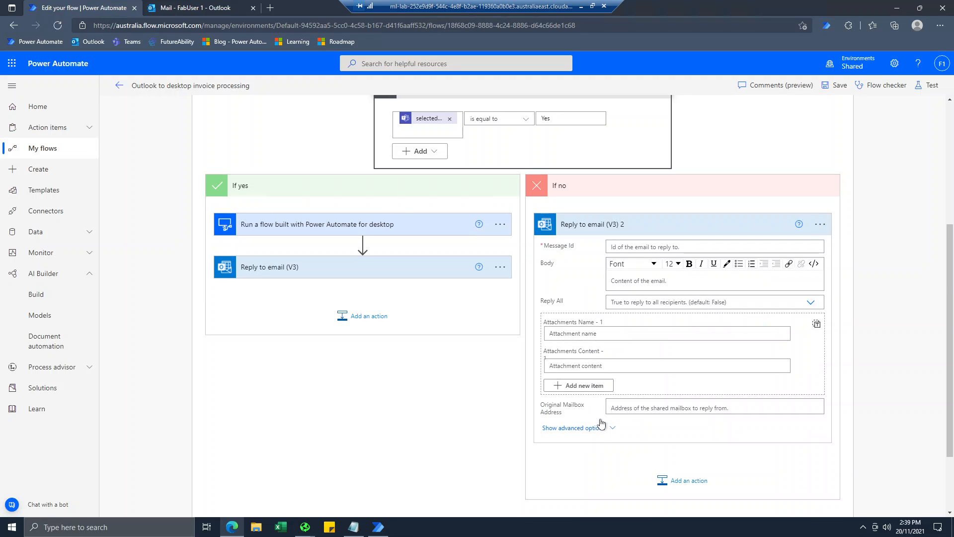
click(653, 247)
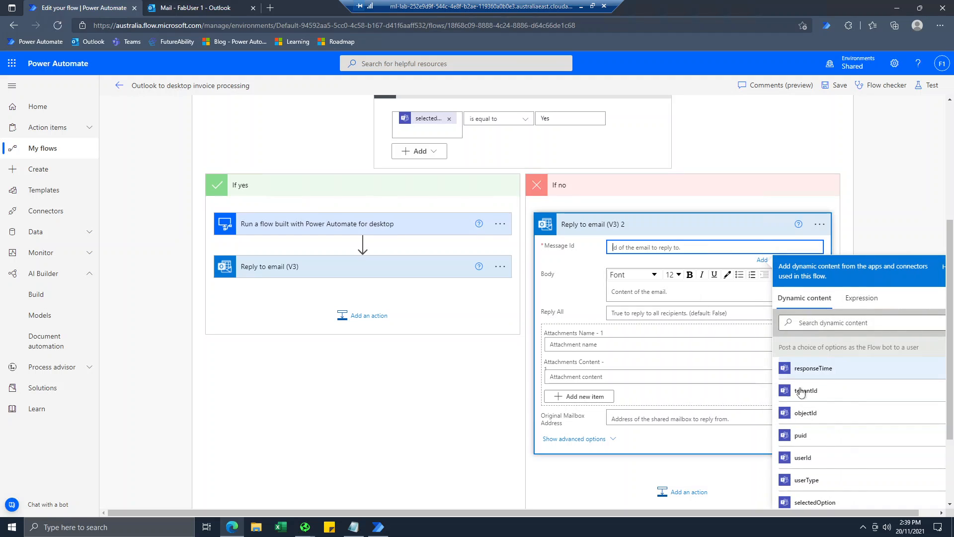
scroll(823, 418, down, 3)
scroll(824, 419, down, 3)
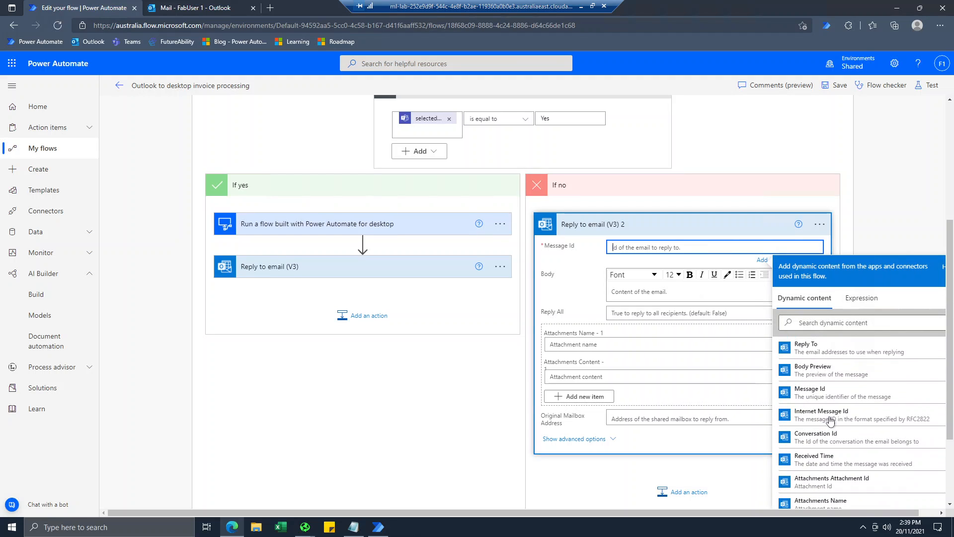
click(830, 397)
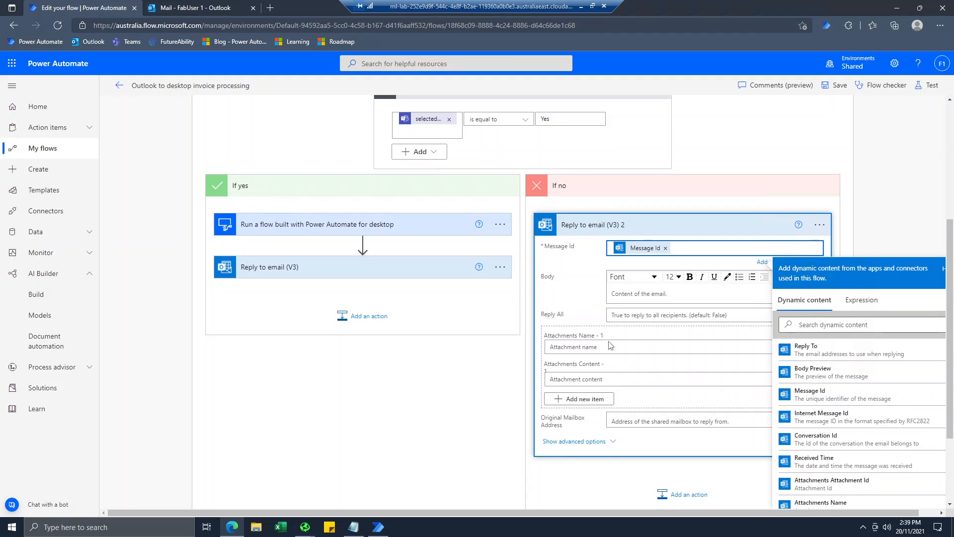
Set the rejection reply body to 'Your invoice has not been approved.'.
click(649, 297)
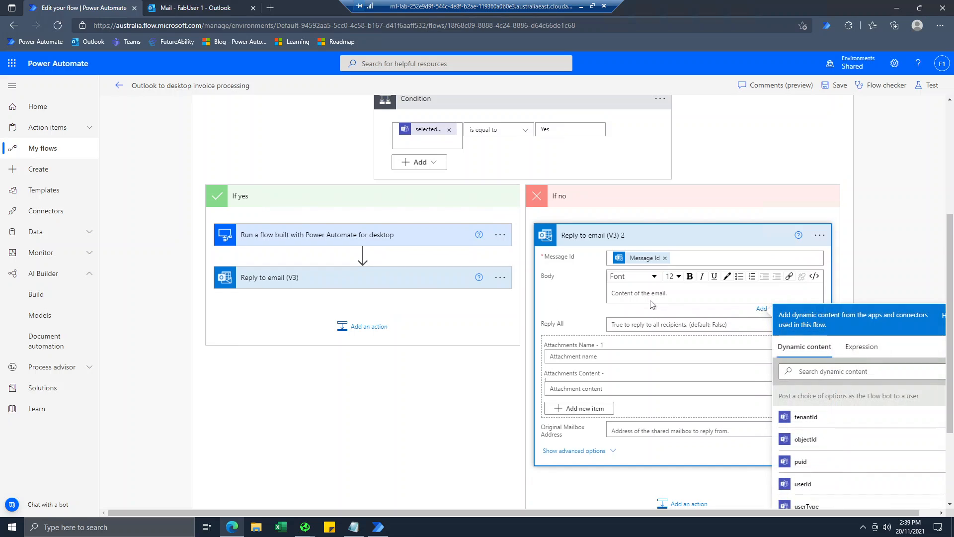
text(Your invoie has)
key(BackSpace)
key(BackSpace)
key(BackSpace)
key(BackSpace)
text(n approved.)
click(856, 223)
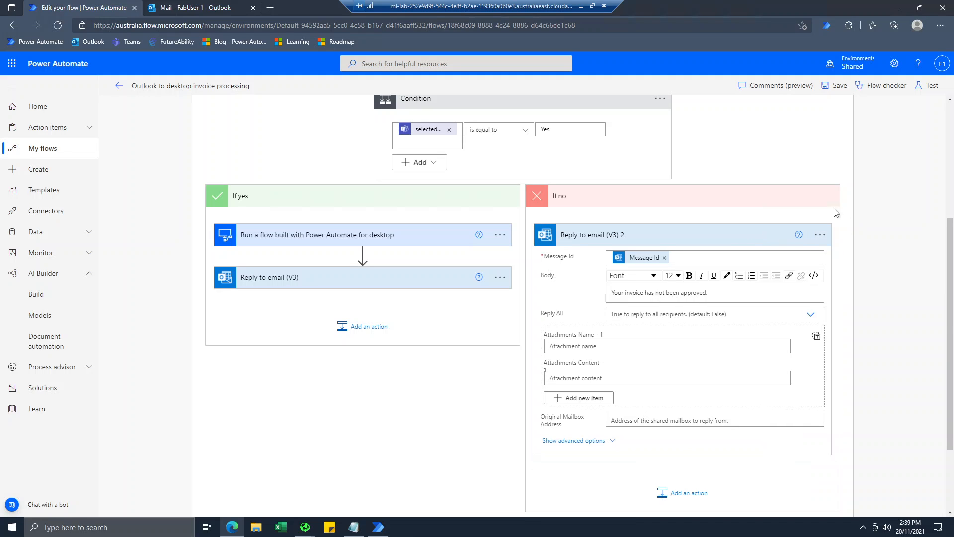
Save the flow and expand the approval reply and desktop flow steps for review.
scroll(445, 396, up, 4)
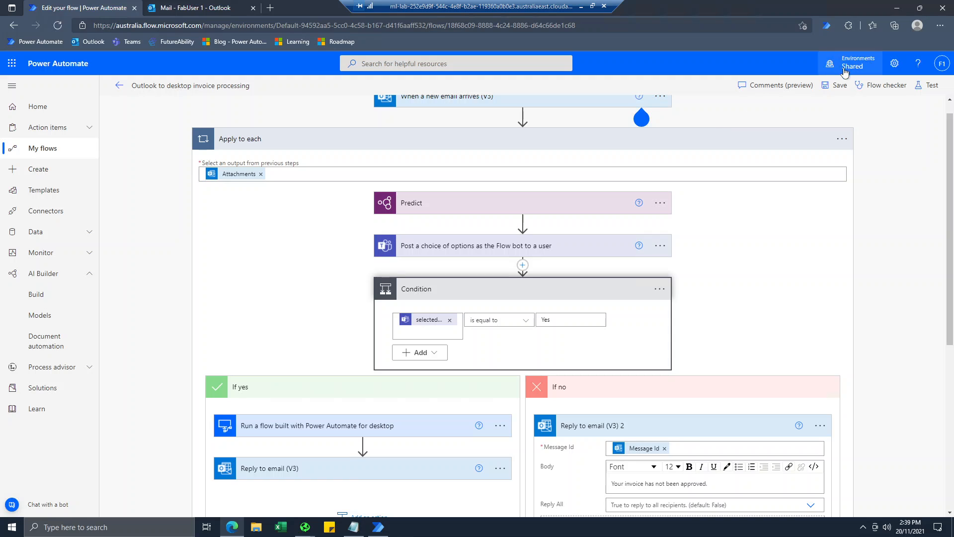
click(832, 89)
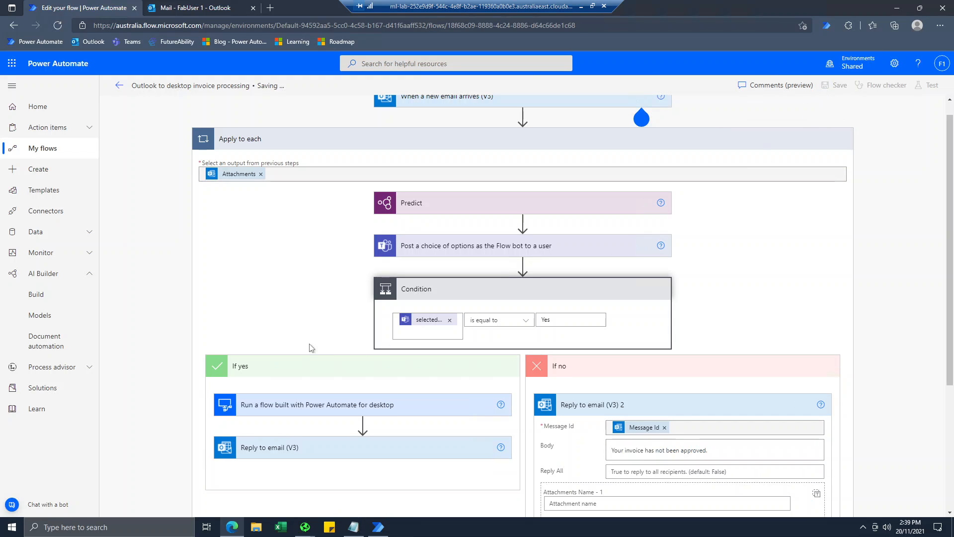
scroll(315, 337, down, 3)
click(314, 324)
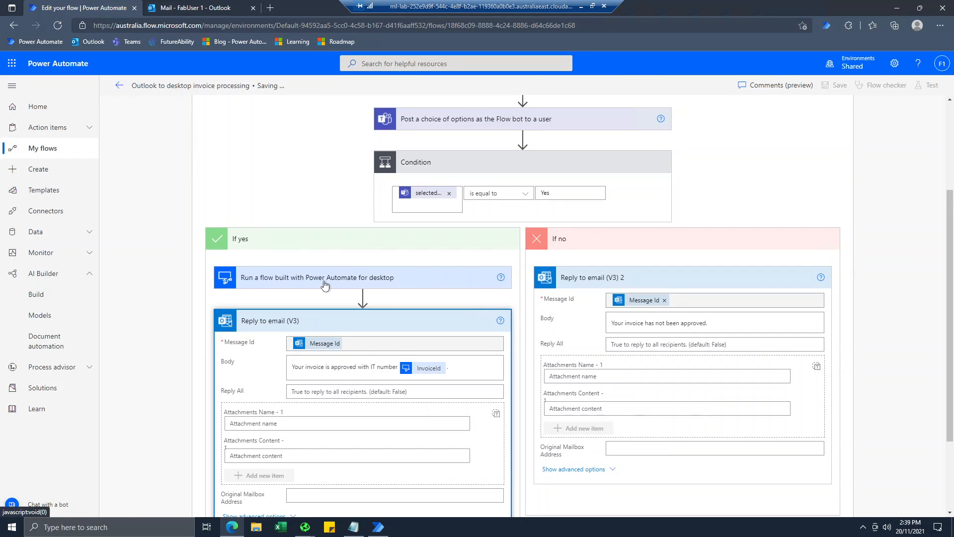
click(324, 283)
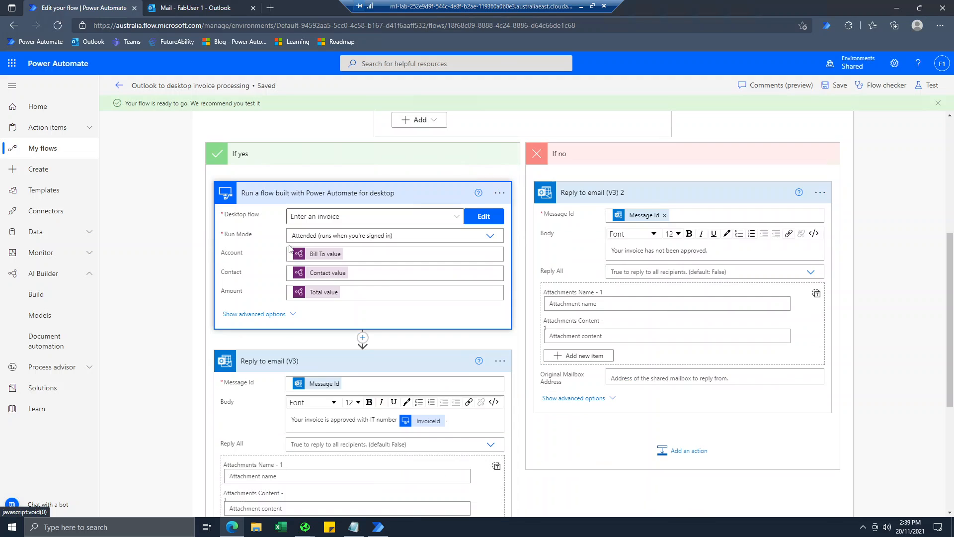
scroll(333, 328, down, 3)
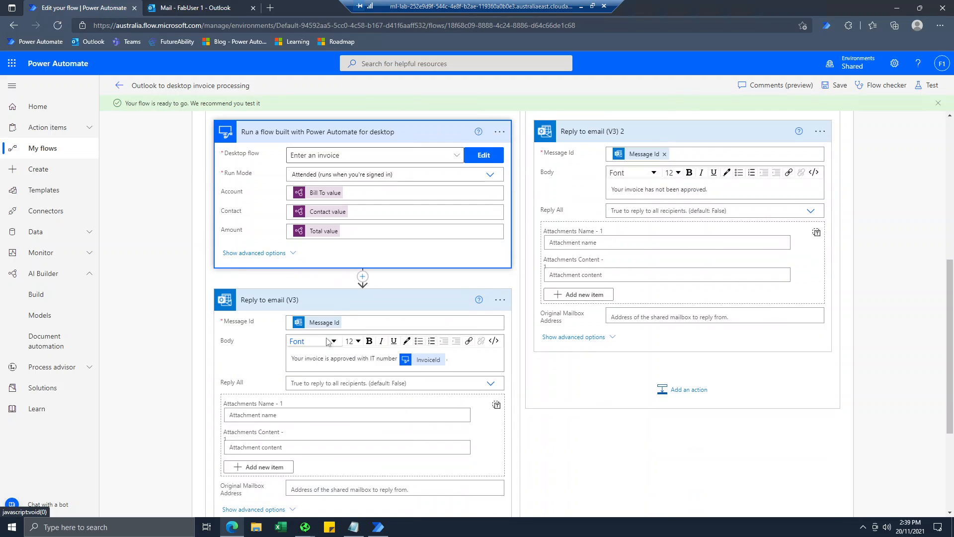
scroll(324, 318, up, 1)
Change 'IT' to 'PO' in the approval reply body and save again.
click(370, 358)
key(Delete)
key(Delete)
text(PO)
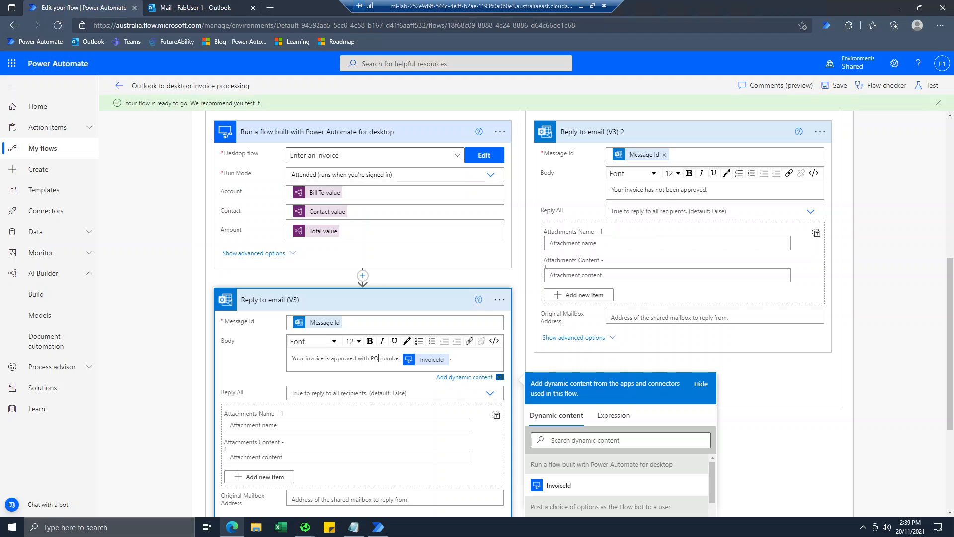
click(732, 190)
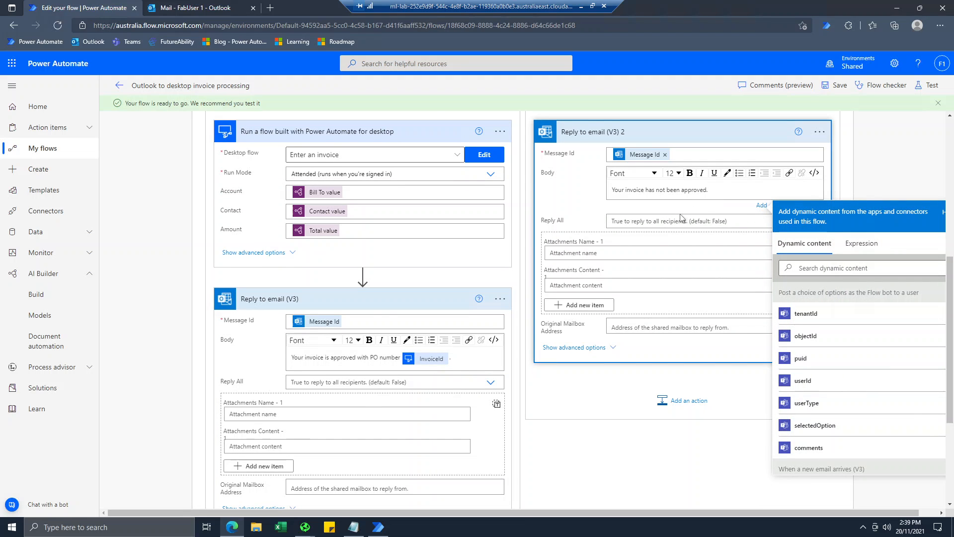
scroll(681, 219, up, 6)
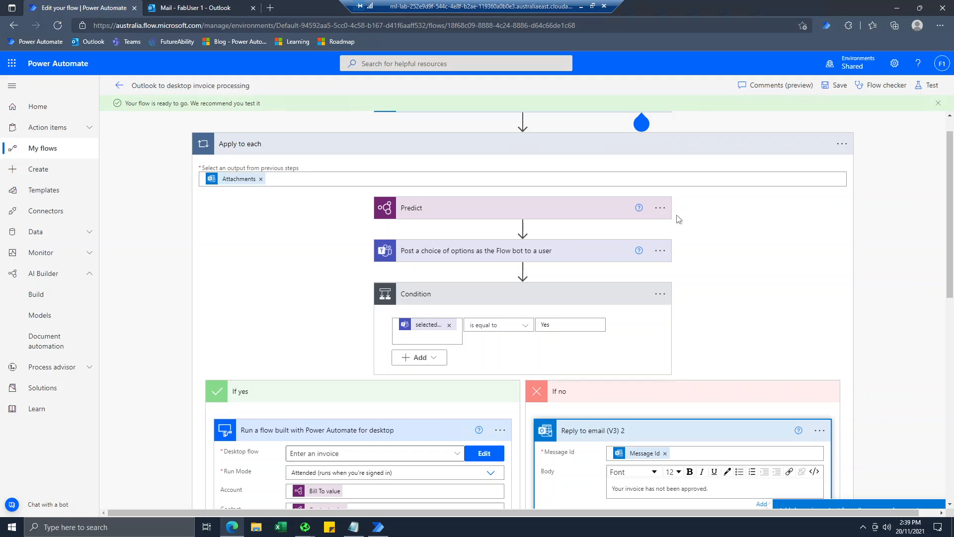
click(836, 85)
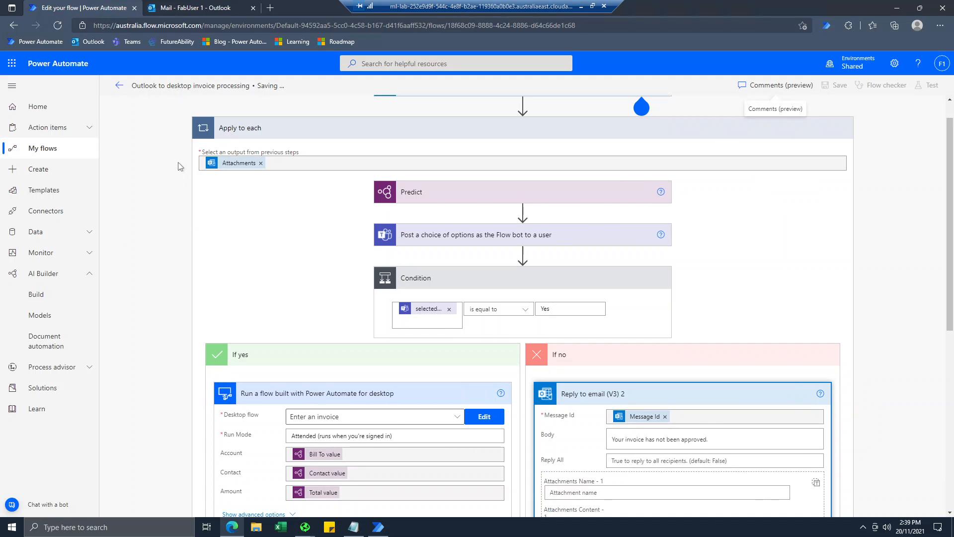
Open Microsoft Teams in a new browser tab beside Outlook.
click(175, 9)
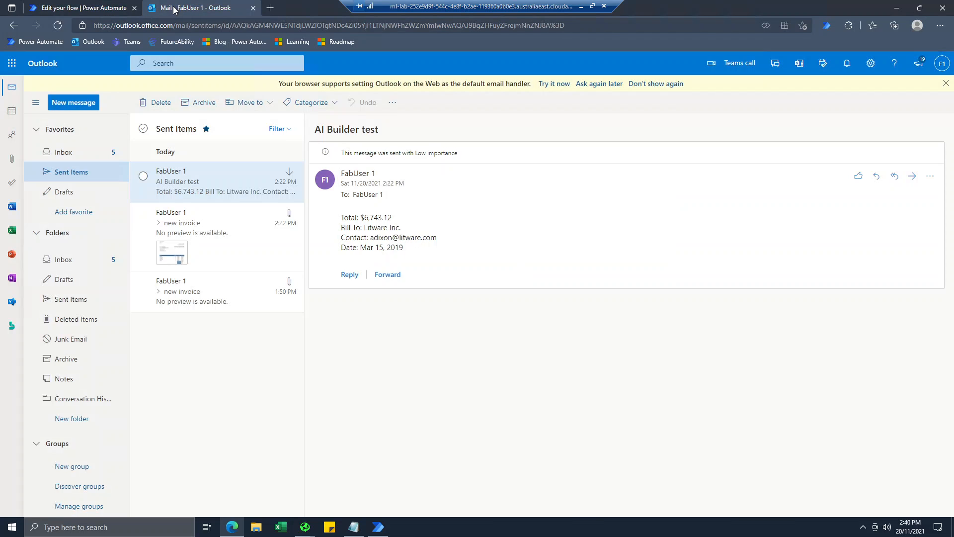
click(271, 8)
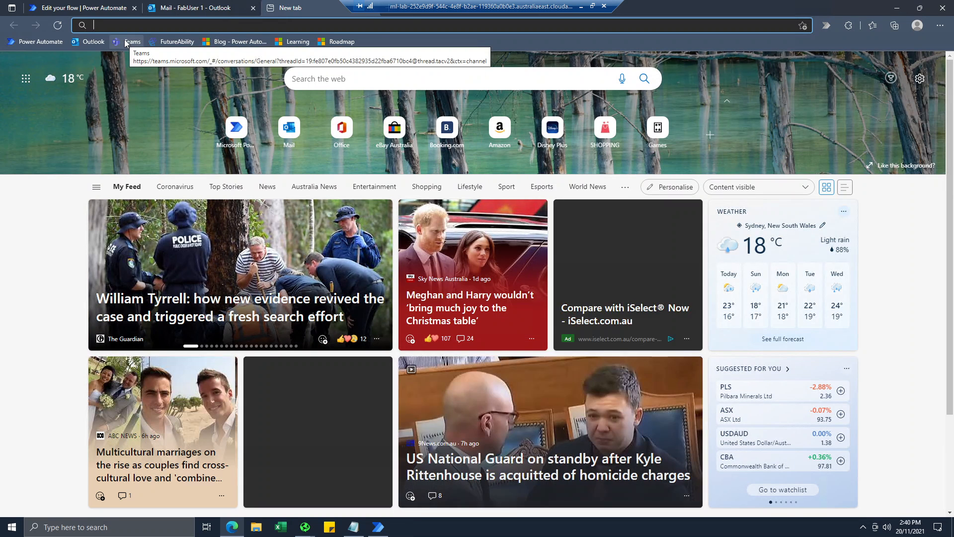
click(126, 43)
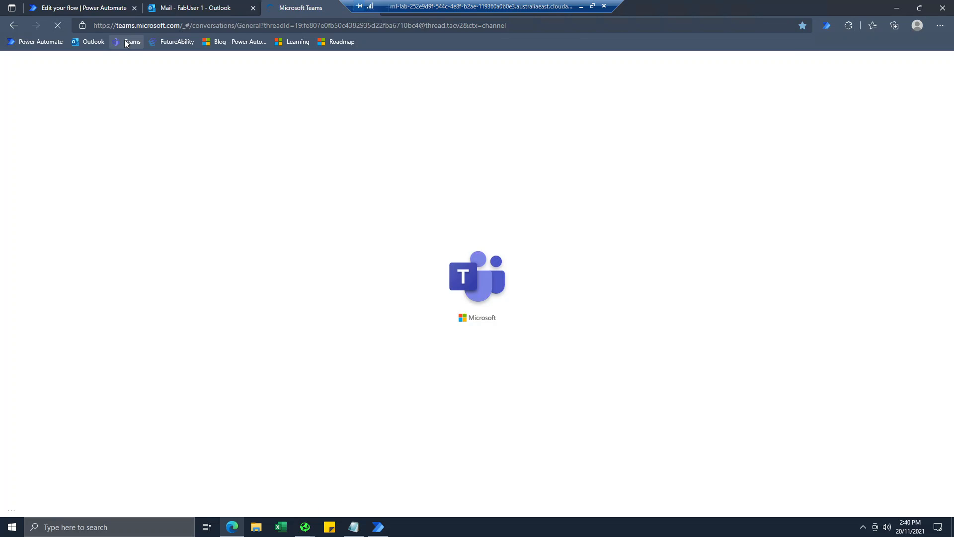
Start a new email addressed to yourself with the invoice image attached from this computer.
click(169, 10)
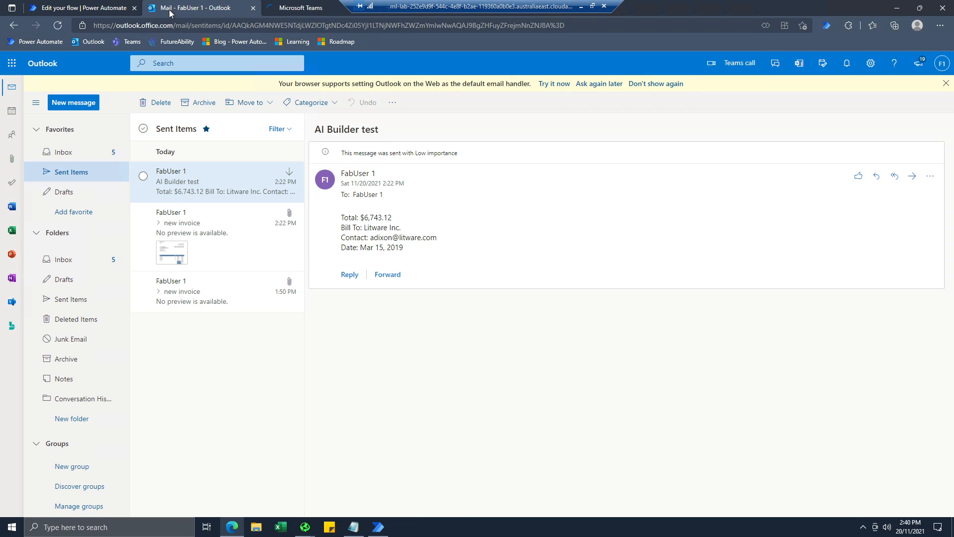
click(64, 104)
text(fab)
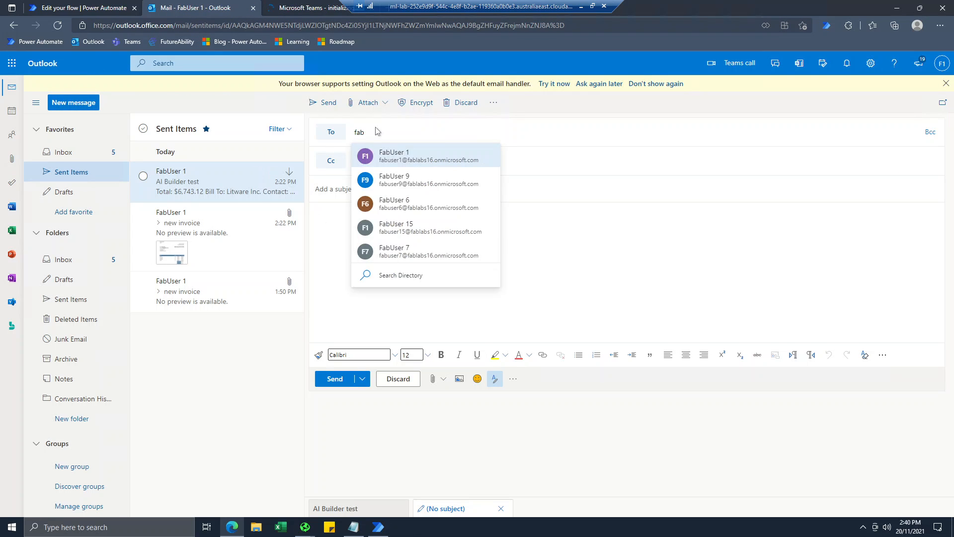
key(Return)
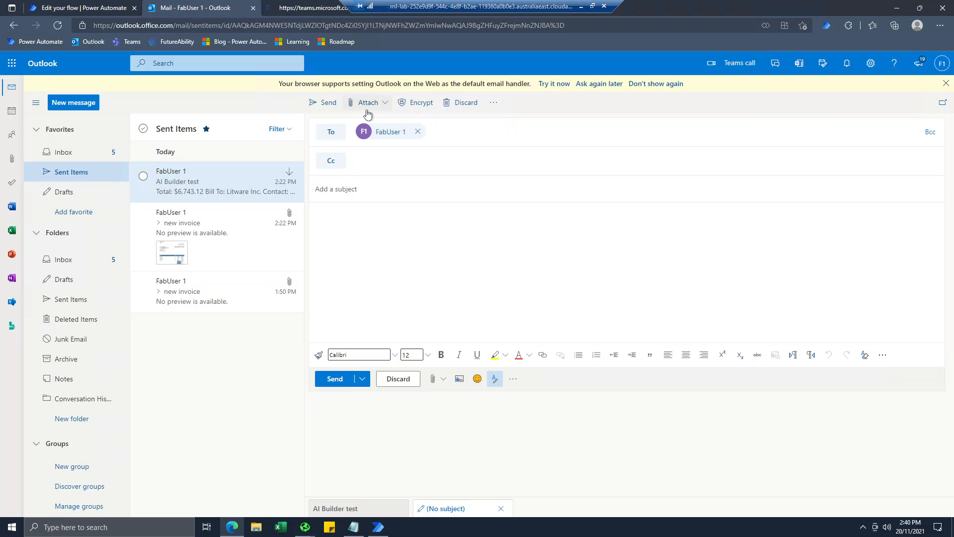
click(367, 102)
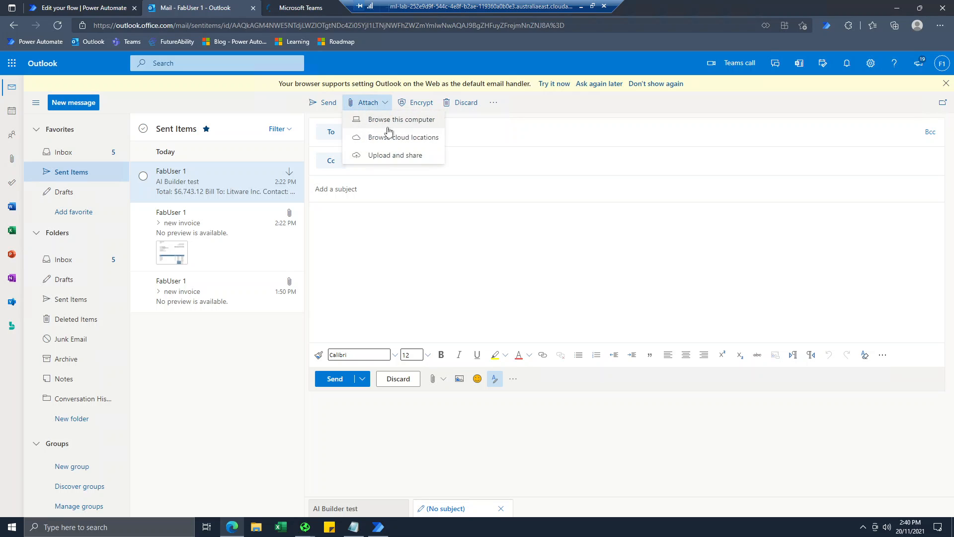
click(369, 153)
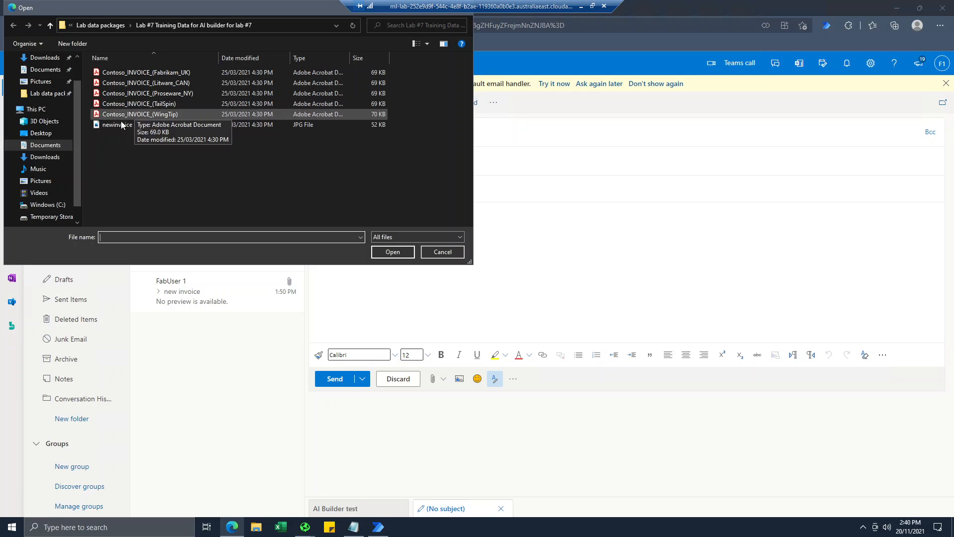
double_click(121, 122)
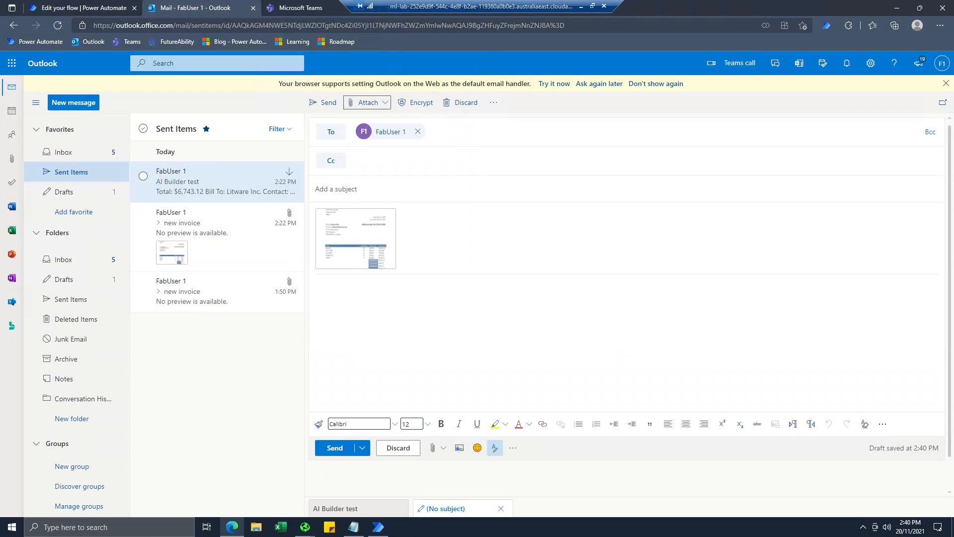
click(367, 201)
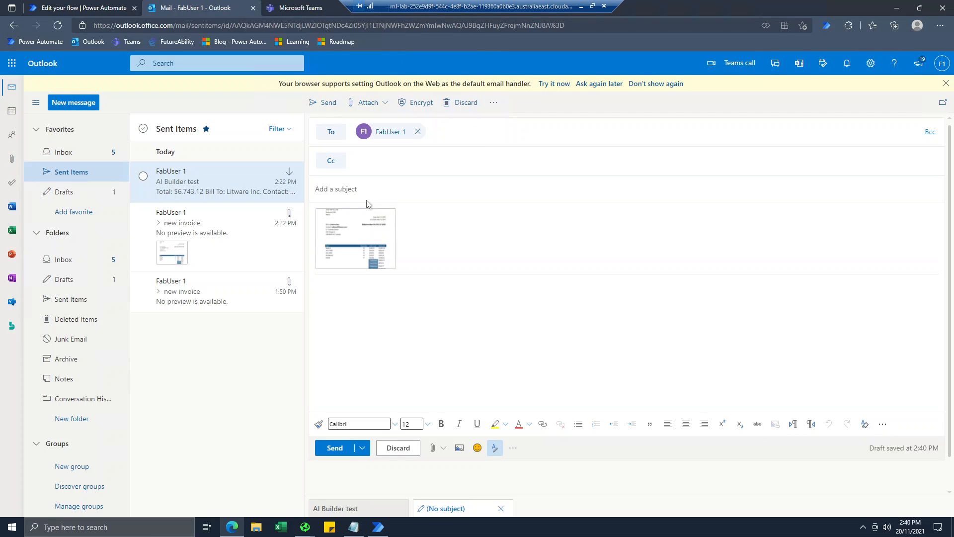
Give the email the subject 'new invoi', send it, and return to Teams.
text(n)
key(BackSpace)
text(new invoice)
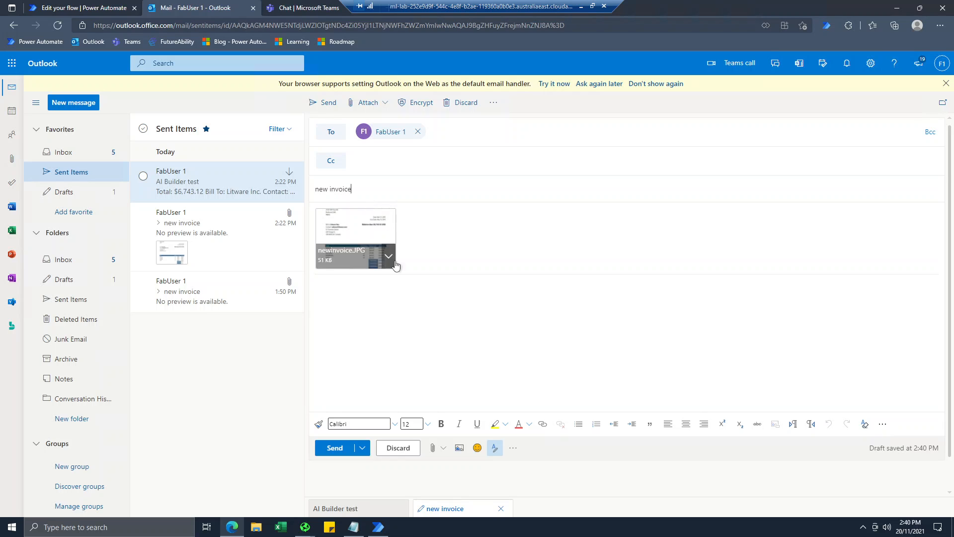
click(408, 307)
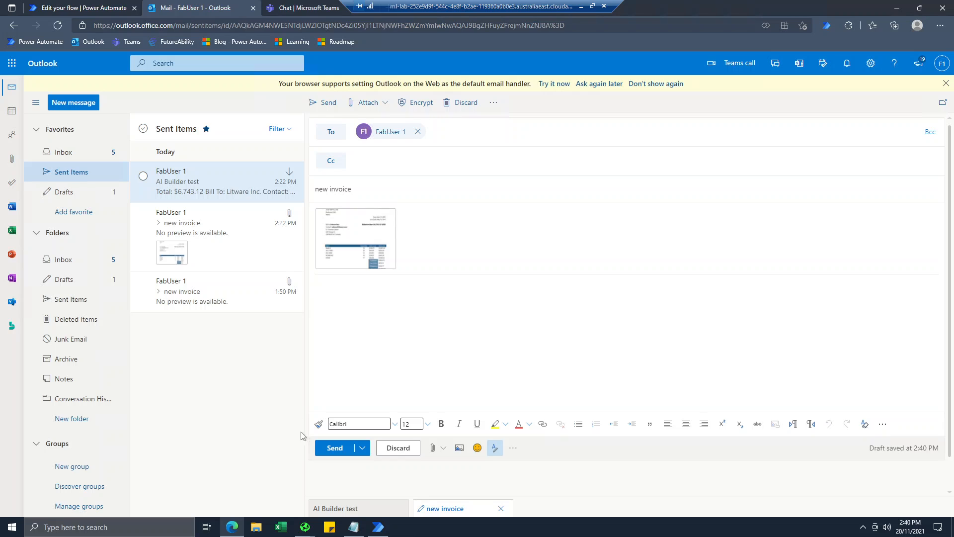
click(325, 447)
click(302, 8)
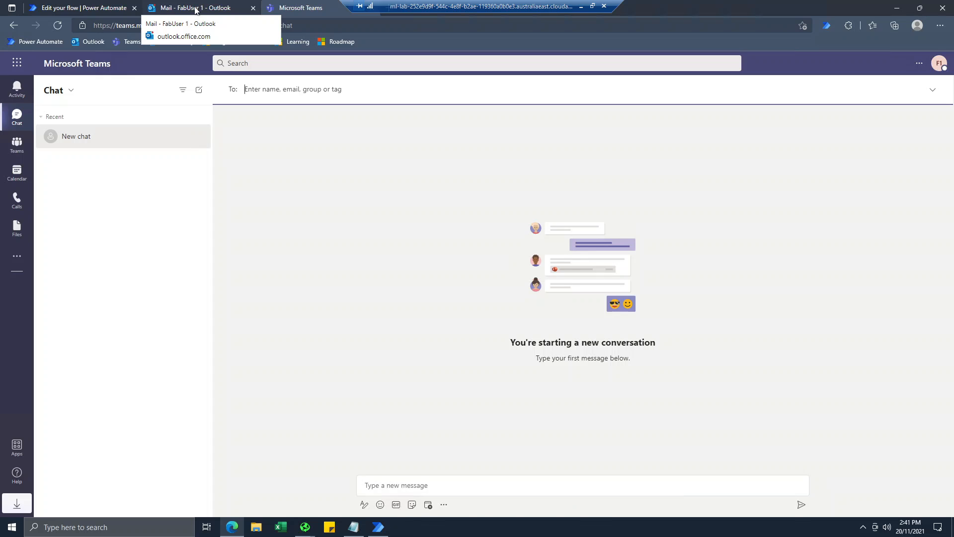
Open the Outlook to desktop invoice processing flow and refresh All runs until the 02:41 PM run shows Running.
click(107, 9)
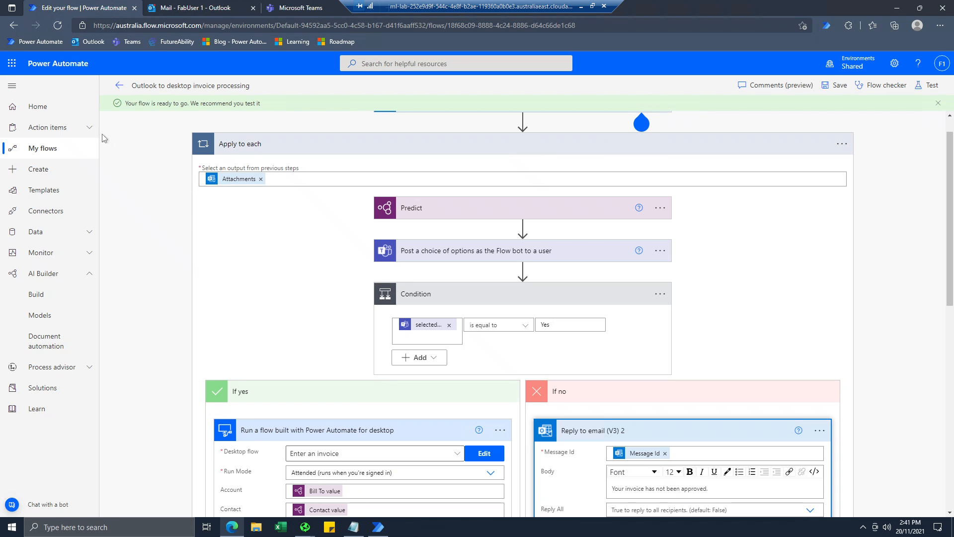
click(40, 151)
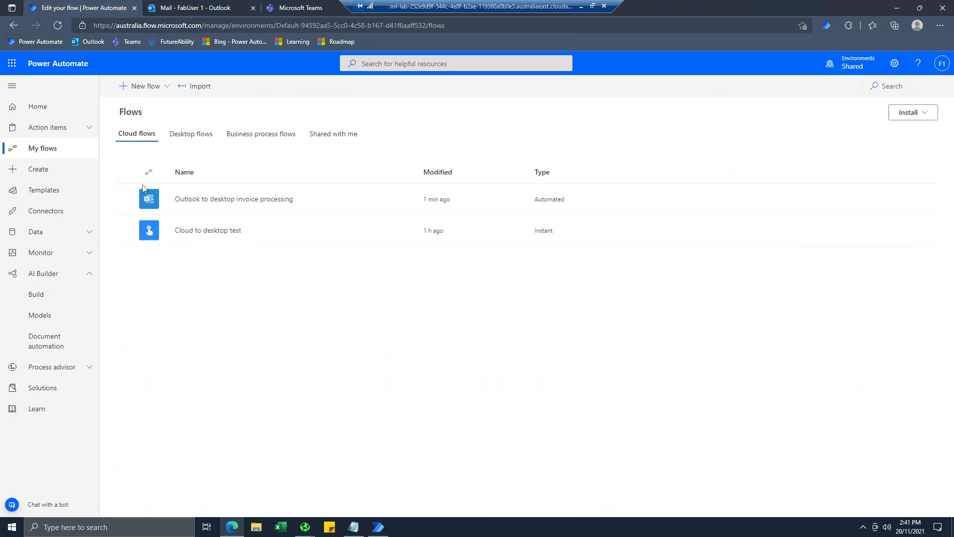
click(178, 201)
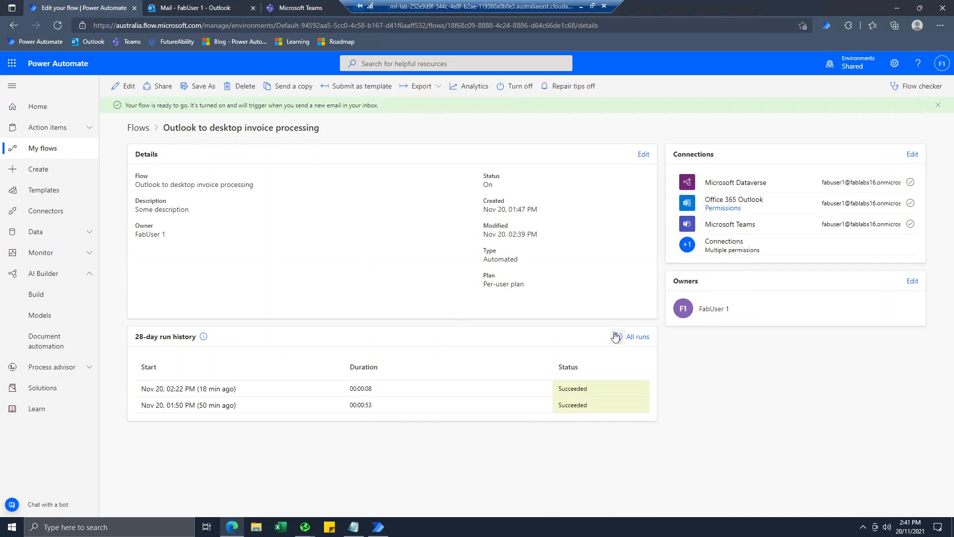
click(615, 337)
click(615, 337)
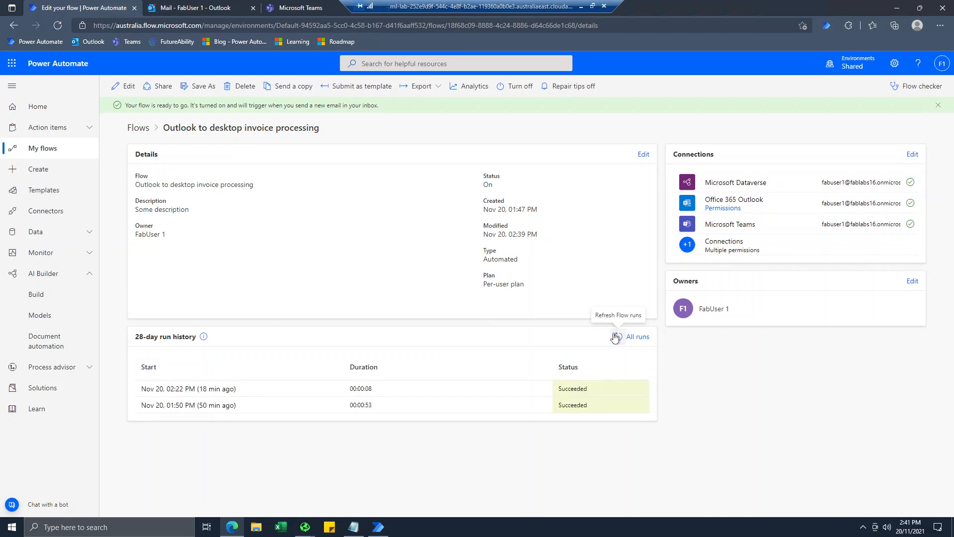
click(616, 337)
click(616, 337)
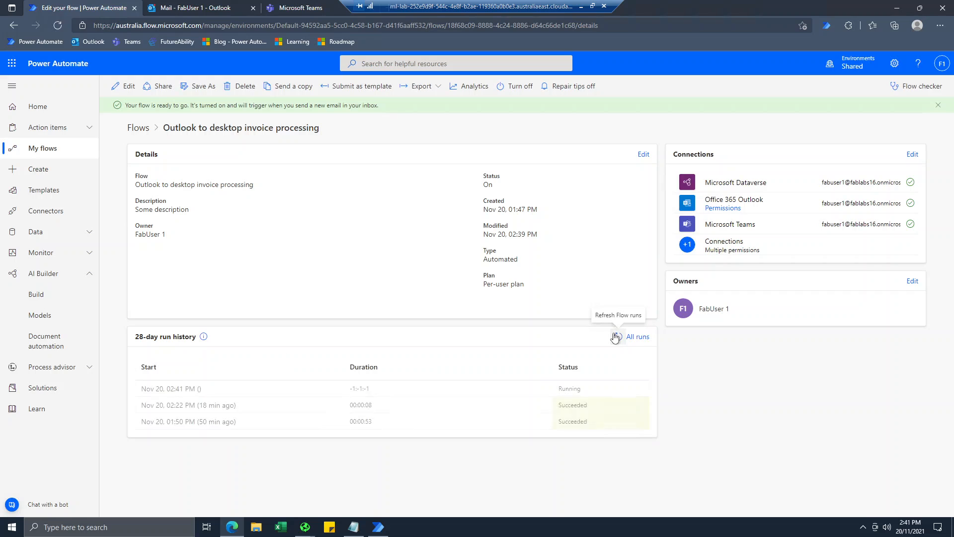
click(615, 337)
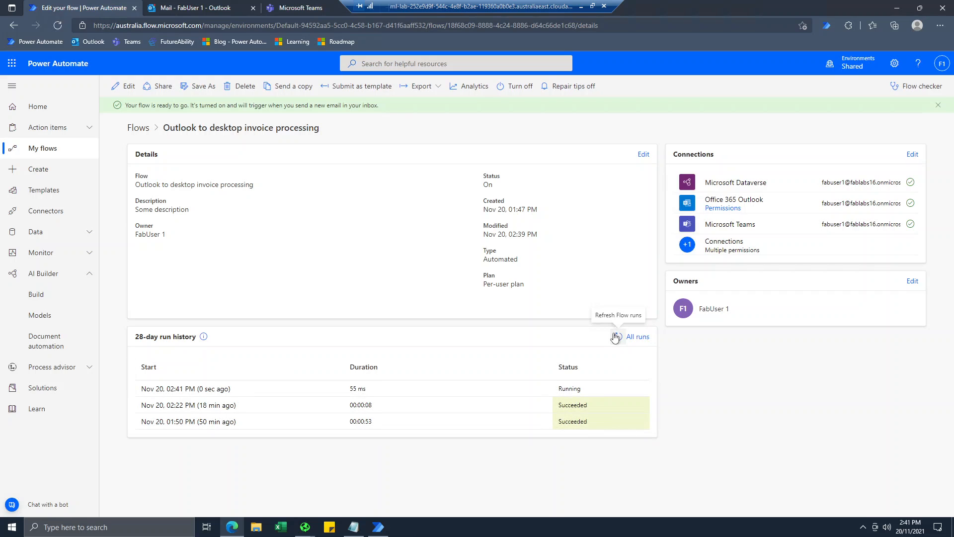
Dismiss the Teams welcome tour and answer Yes on the Power Automate invoice alert card.
click(302, 10)
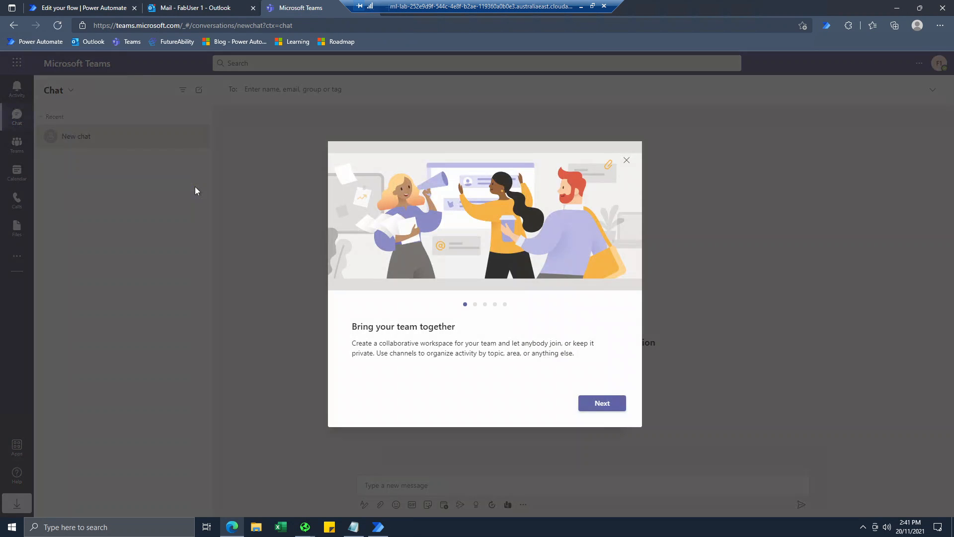
click(626, 160)
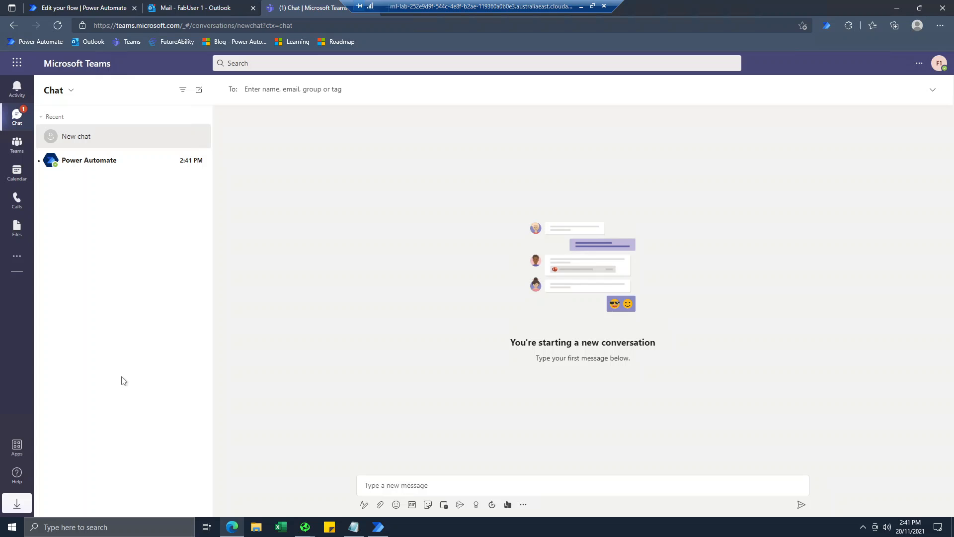
click(138, 169)
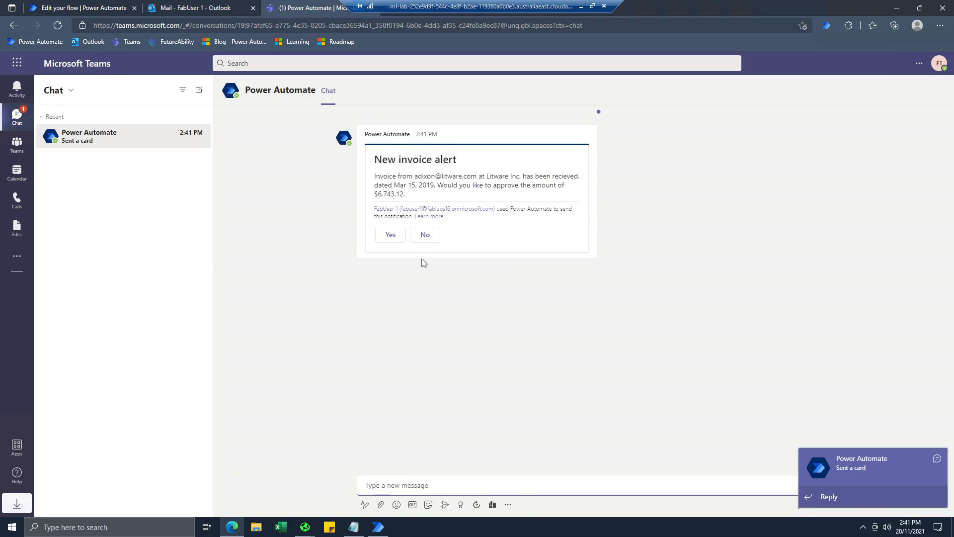
click(396, 237)
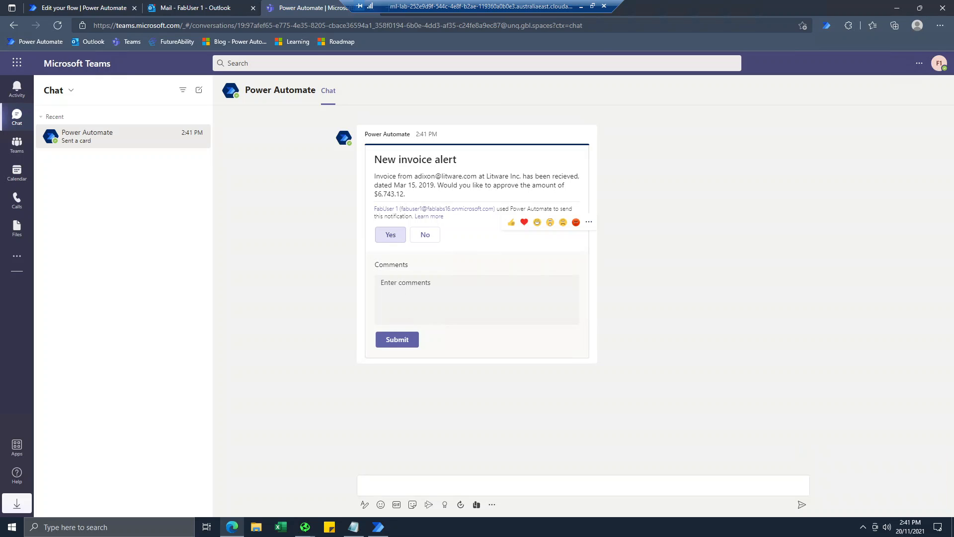
click(392, 339)
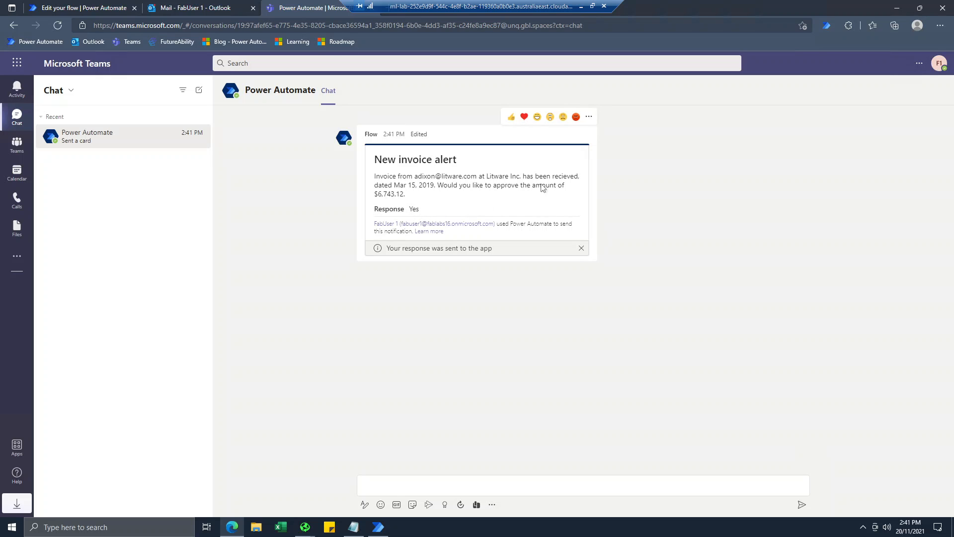
Close the existing Contoso Invoicing window and open the Invoices list.
click(897, 8)
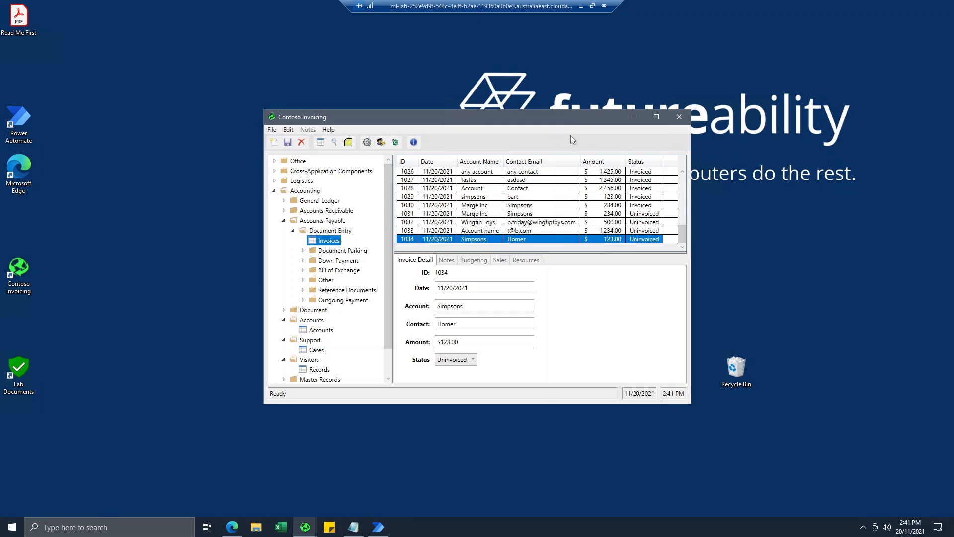
click(680, 117)
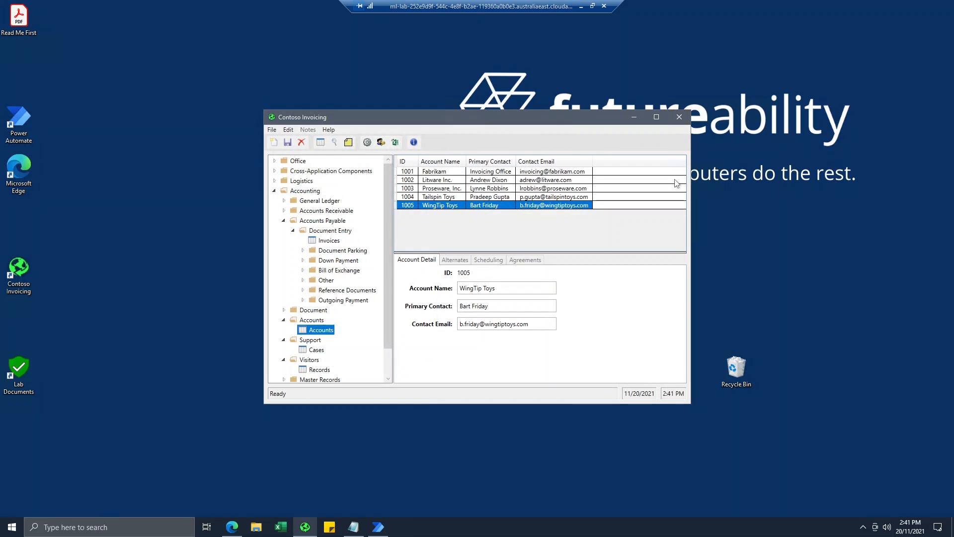
click(680, 117)
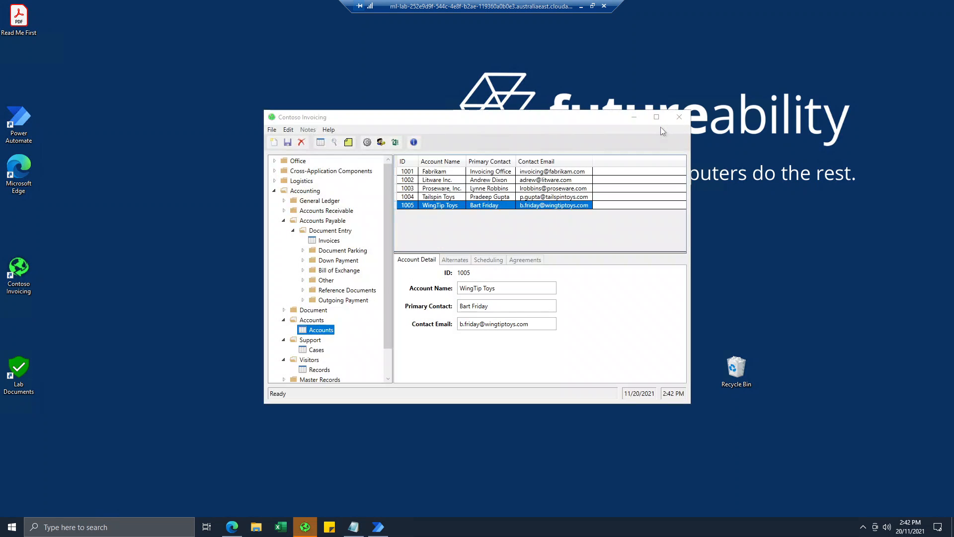
click(330, 241)
Add and save an Uninvoiced invoice for Litware Inc. with the contact's e-mail and $6,743.12.
click(274, 142)
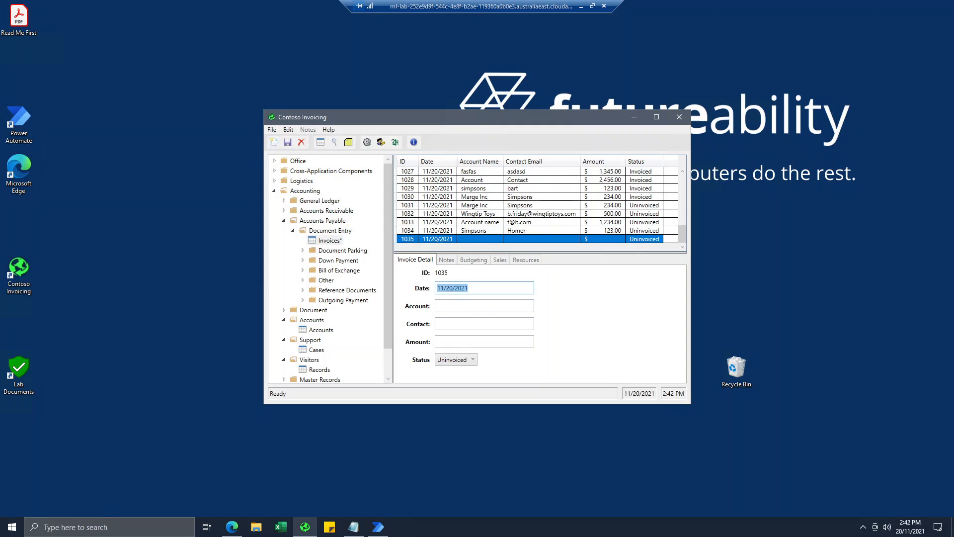
text(Litware Inc.)
key(Tab)
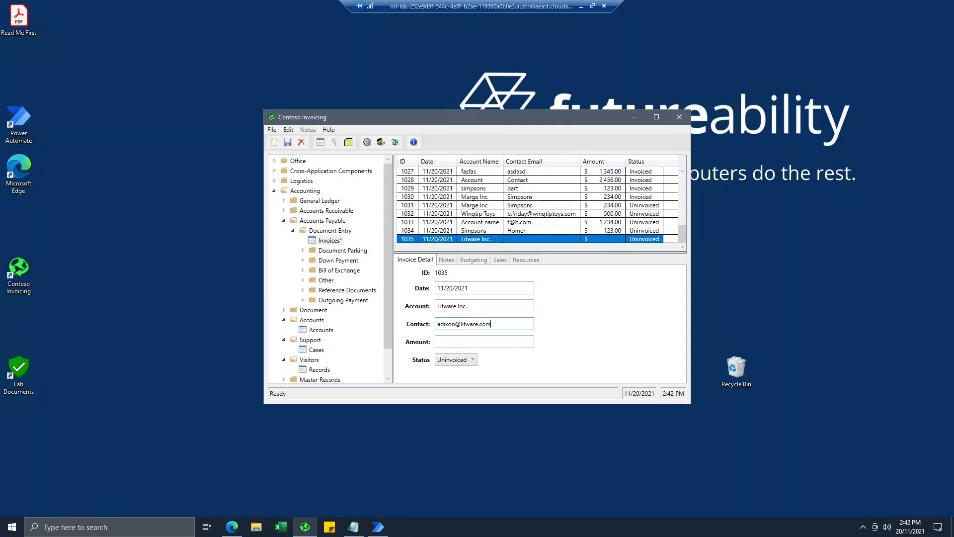
key(Tab)
text($6,743.12)
key(Tab)
key(alt+Down)
key(Return)
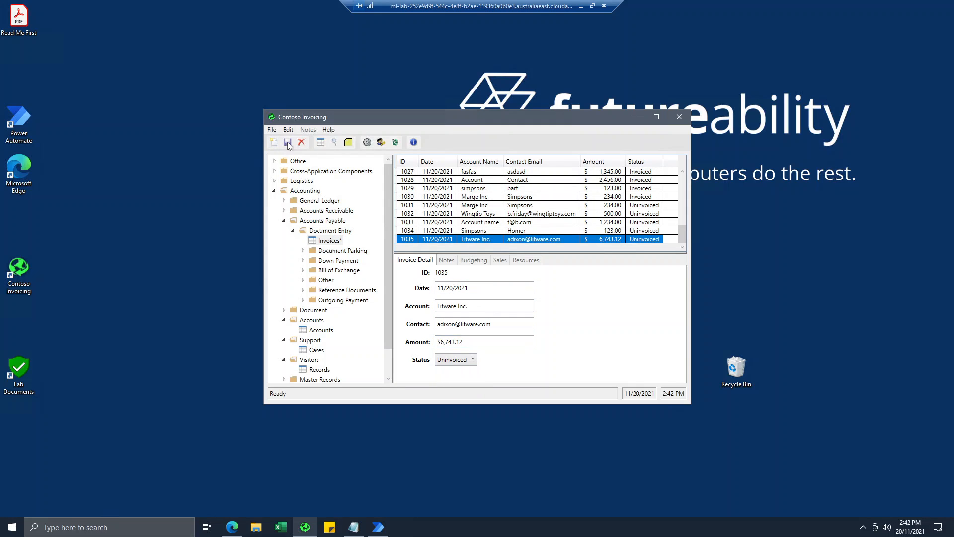
click(288, 143)
Refresh All runs and open the succeeded 02:41 PM run with its Apply to each loop expanded.
click(231, 526)
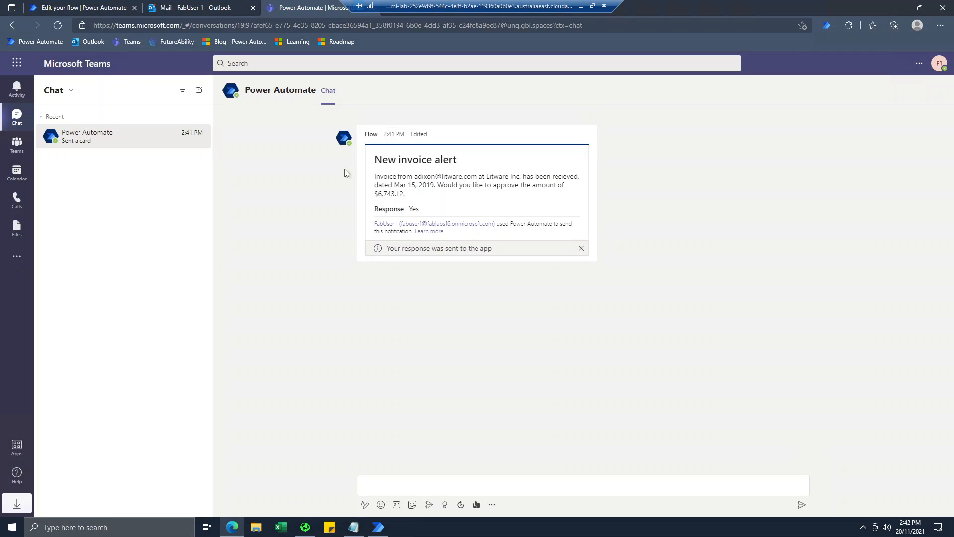
click(99, 8)
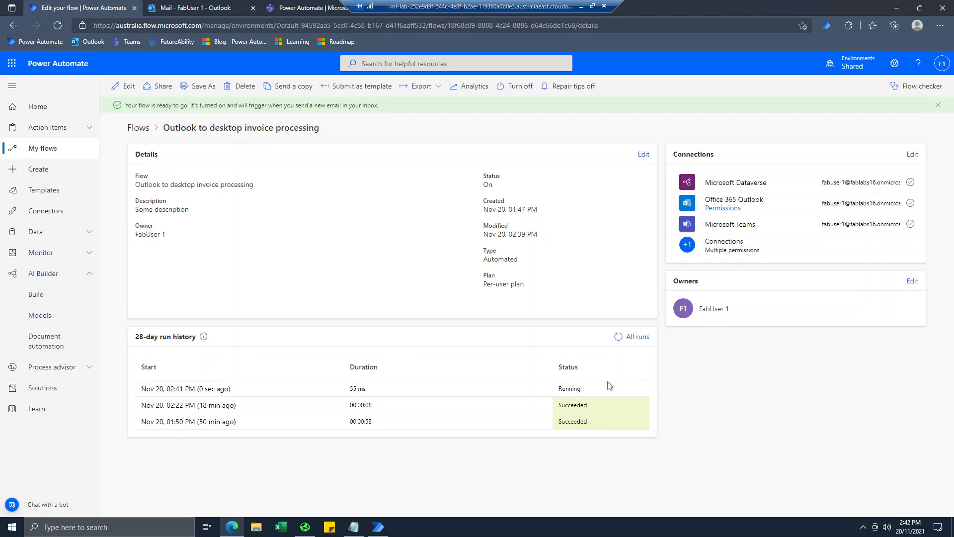
click(618, 337)
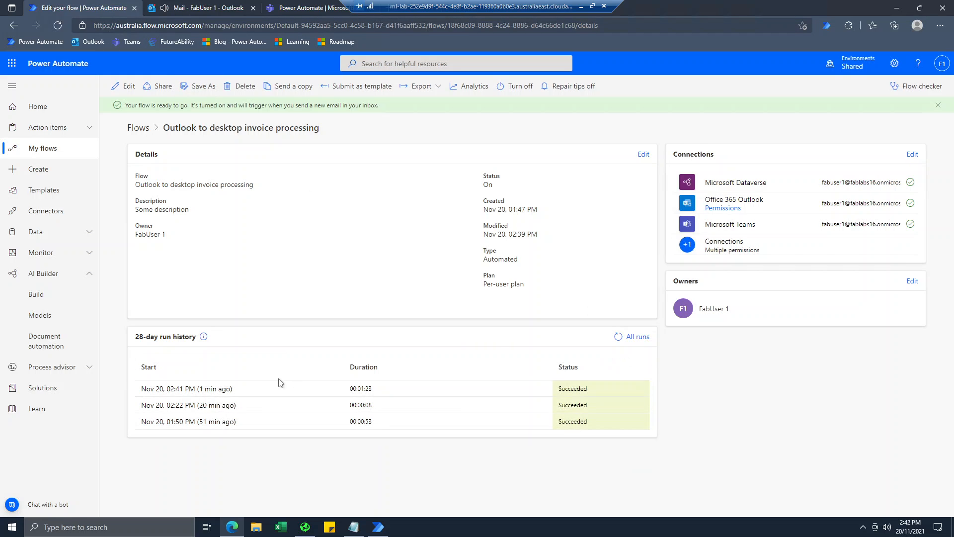
click(206, 390)
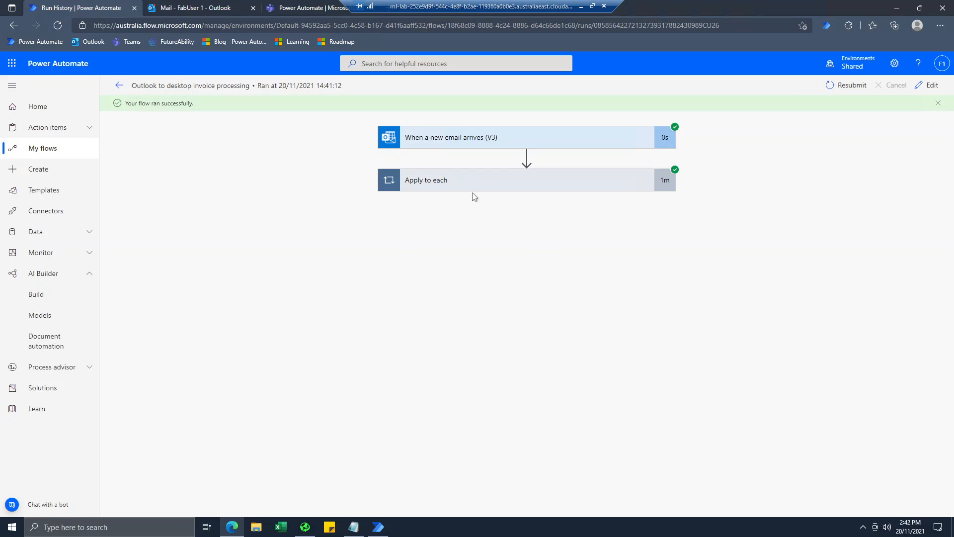
click(473, 188)
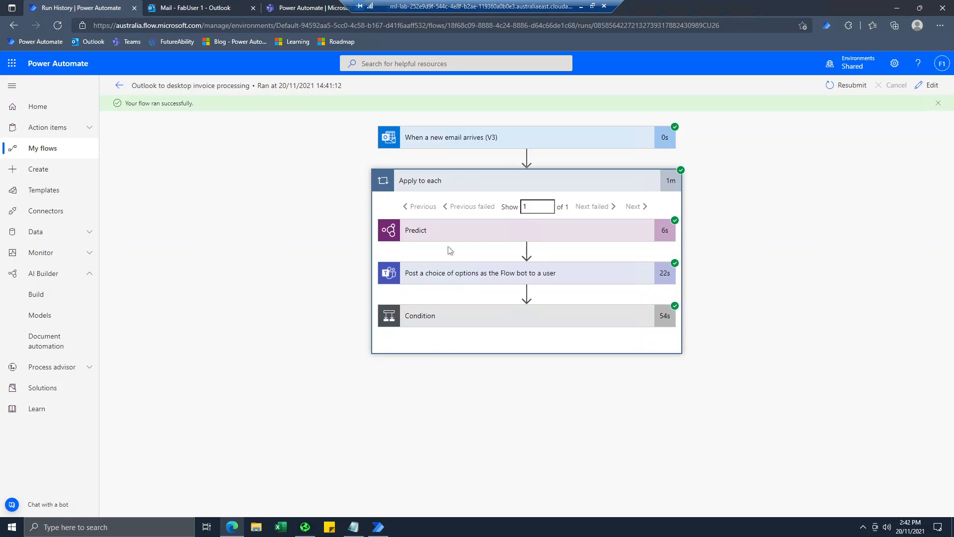
click(208, 10)
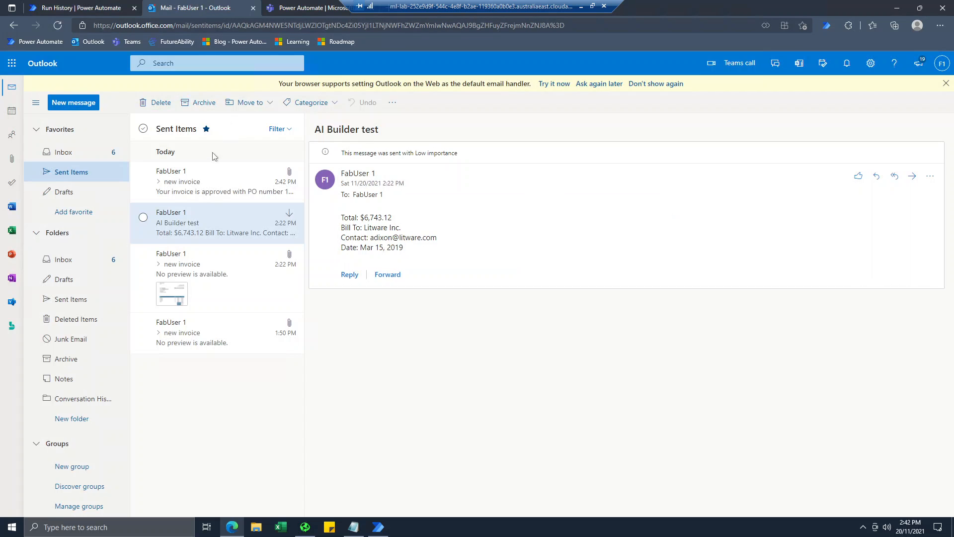
Open the sent invoice reply and highlight PO number 1035, then minimize the browser and remote desktop.
click(69, 150)
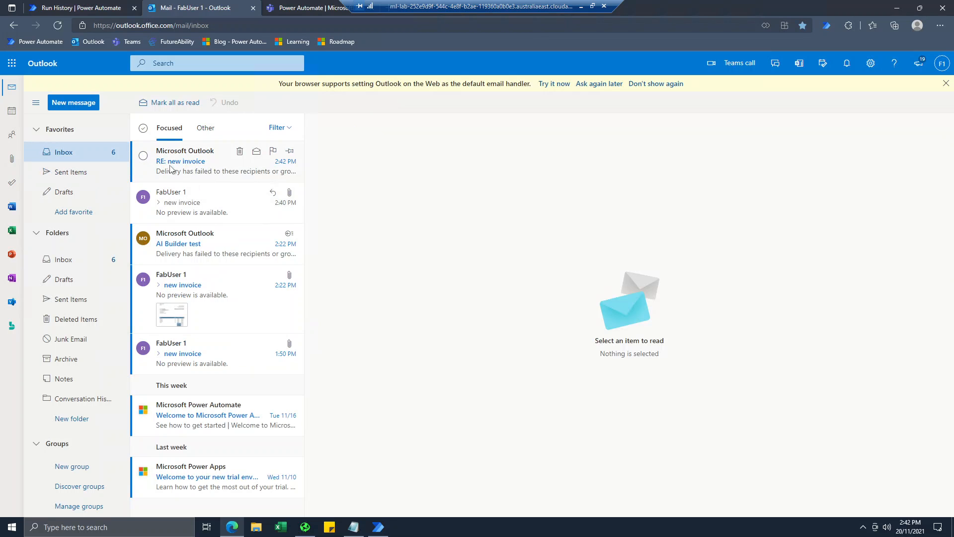
click(84, 172)
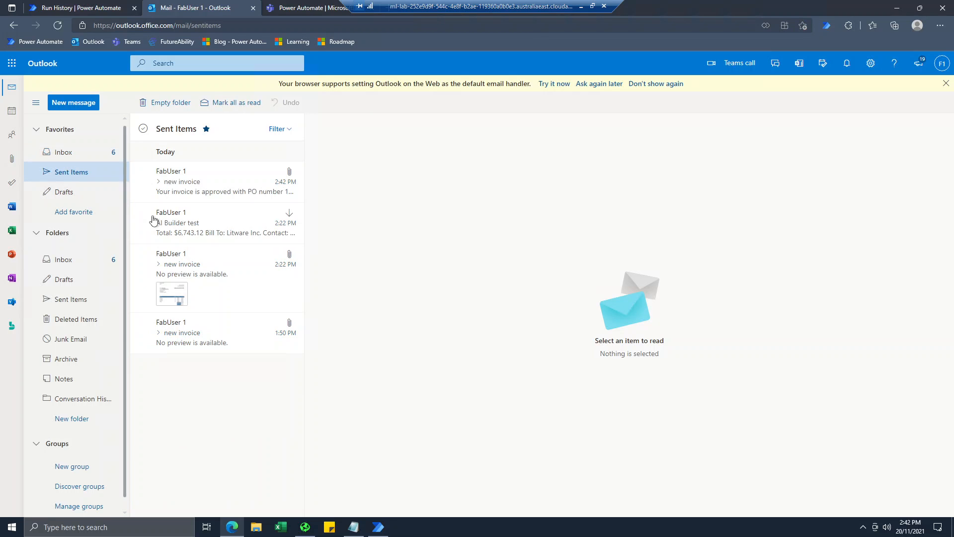
click(197, 192)
drag(475, 217, 525, 227)
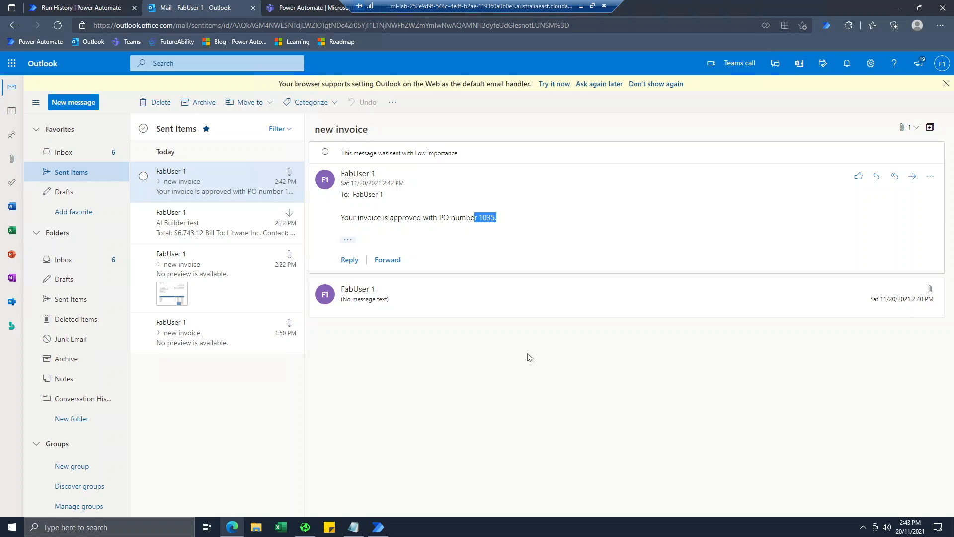
click(897, 8)
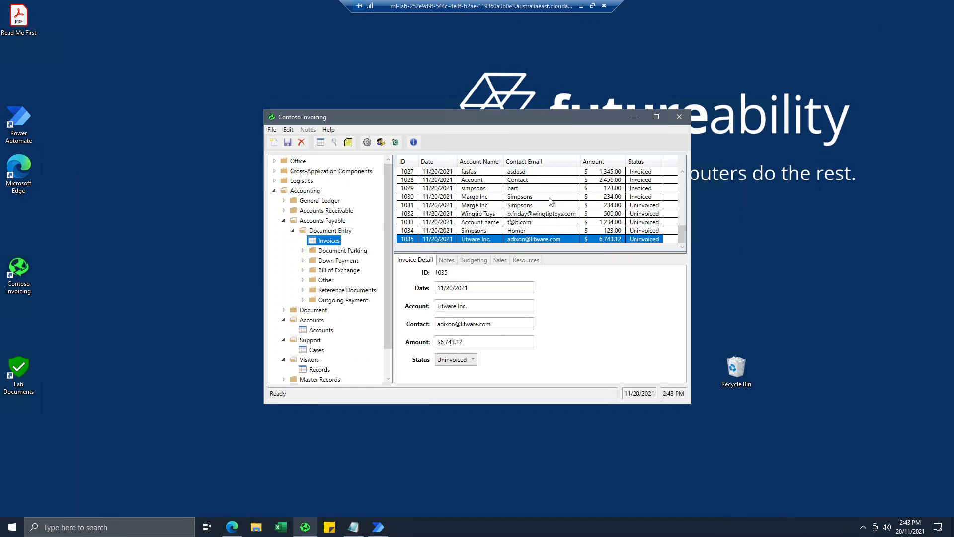
click(581, 7)
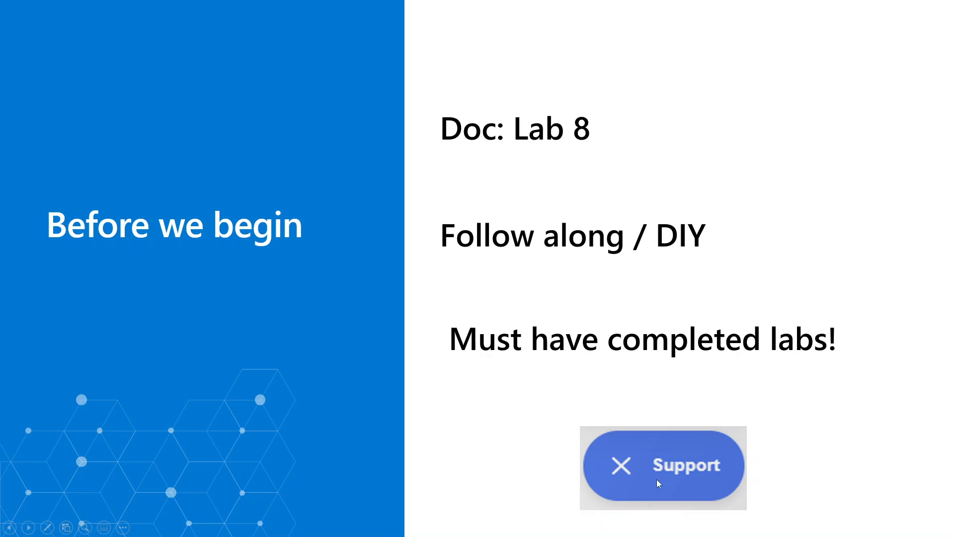